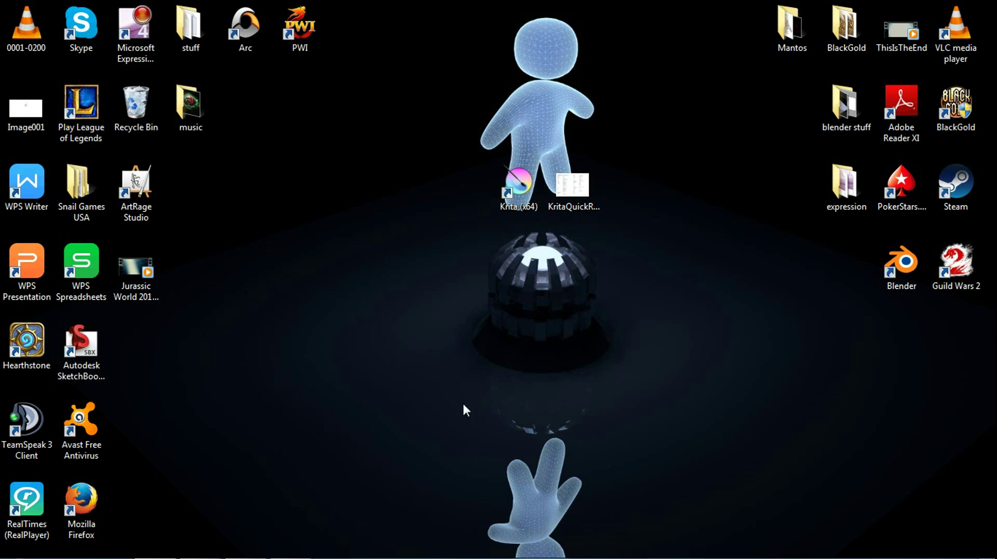
- Bring back the Creative Cloud pricing page and set the Complete plan to annual prepaid
{"action": "mouse_move", "coordinate": [416, 557]}
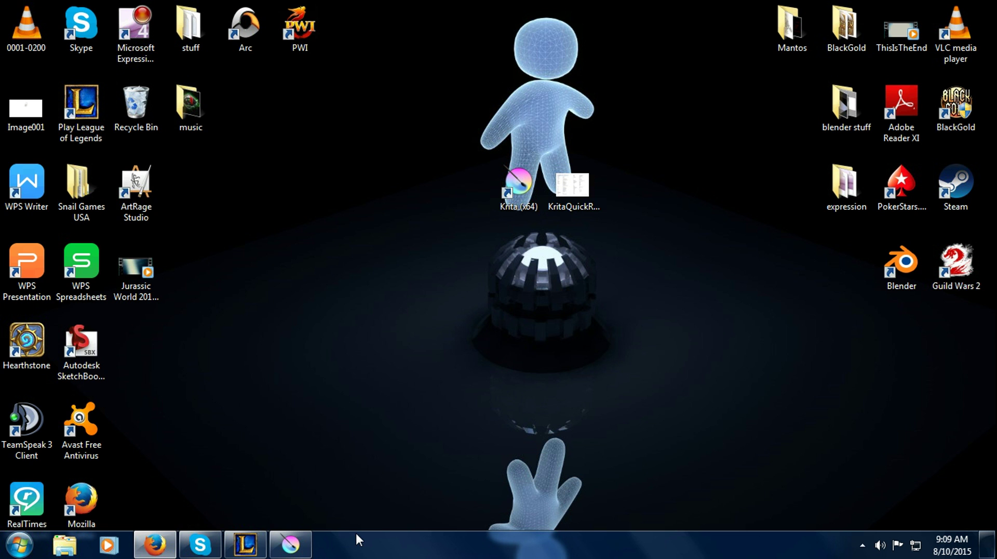
{"action": "left_click", "coordinate": [157, 547]}
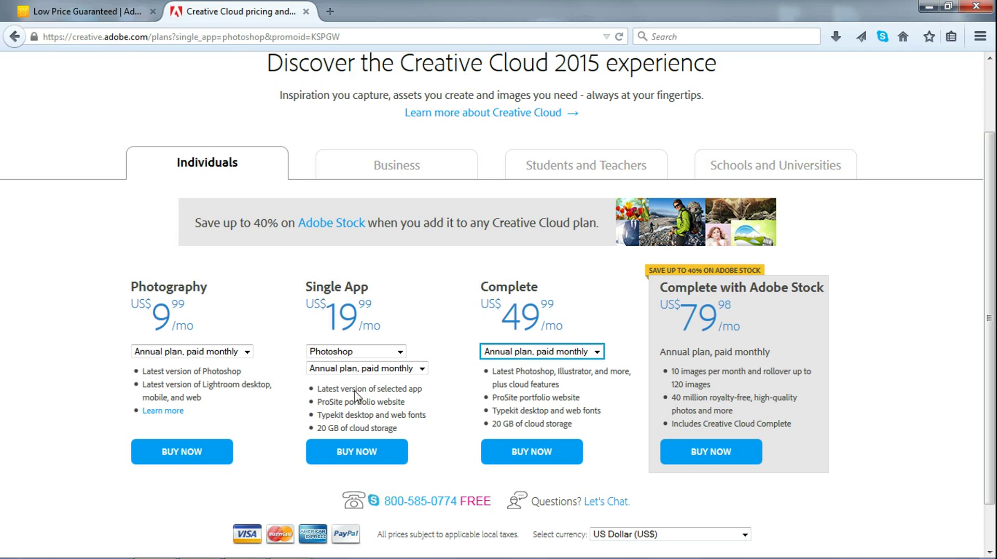
{"action": "left_click", "coordinate": [556, 353]}
{"action": "left_click", "coordinate": [541, 375]}
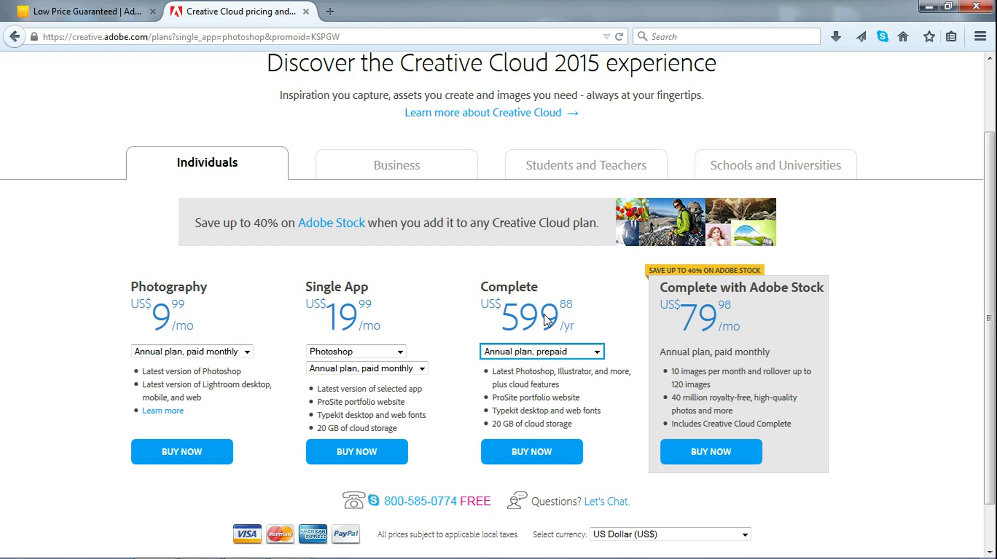
- Switch the Photography and Single App plans to 'Annual plan, prepaid' billing
{"action": "left_click", "coordinate": [247, 352]}
{"action": "left_click", "coordinate": [220, 378]}
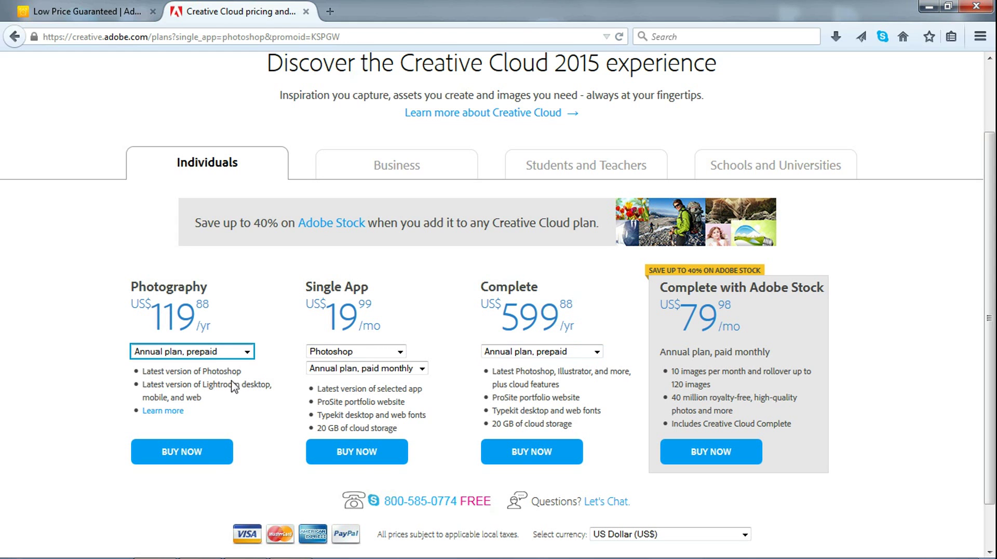
{"action": "left_click", "coordinate": [400, 351]}
{"action": "left_click", "coordinate": [422, 368]}
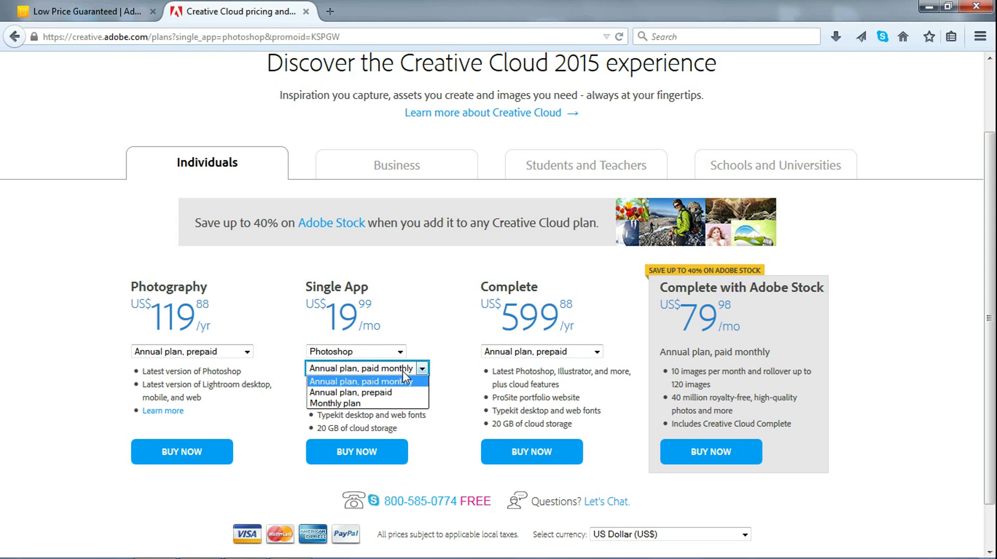
{"action": "left_click", "coordinate": [393, 395]}
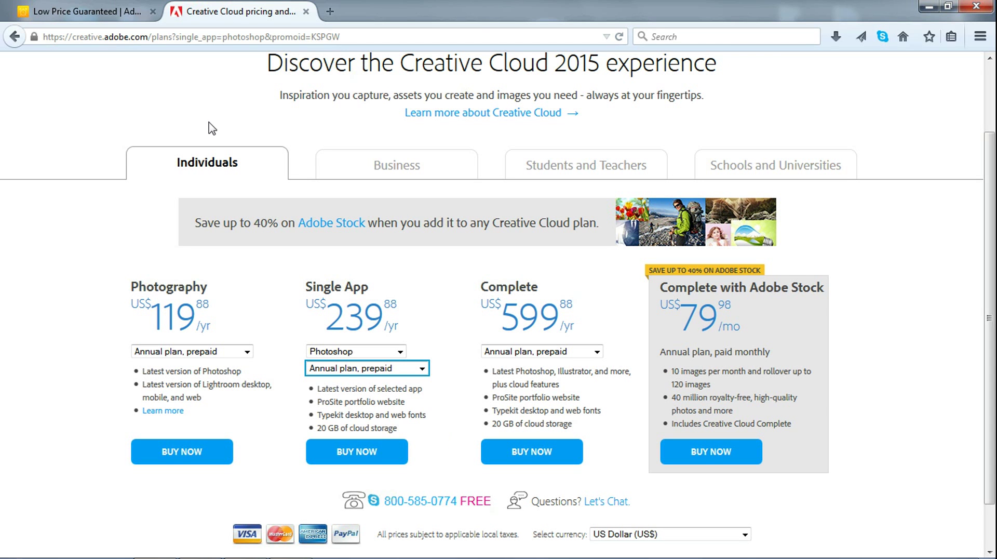
- Close Firefox with its Last Chance Buys and Creative Cloud tabs, confirming Close tabs
{"action": "left_click", "coordinate": [79, 13]}
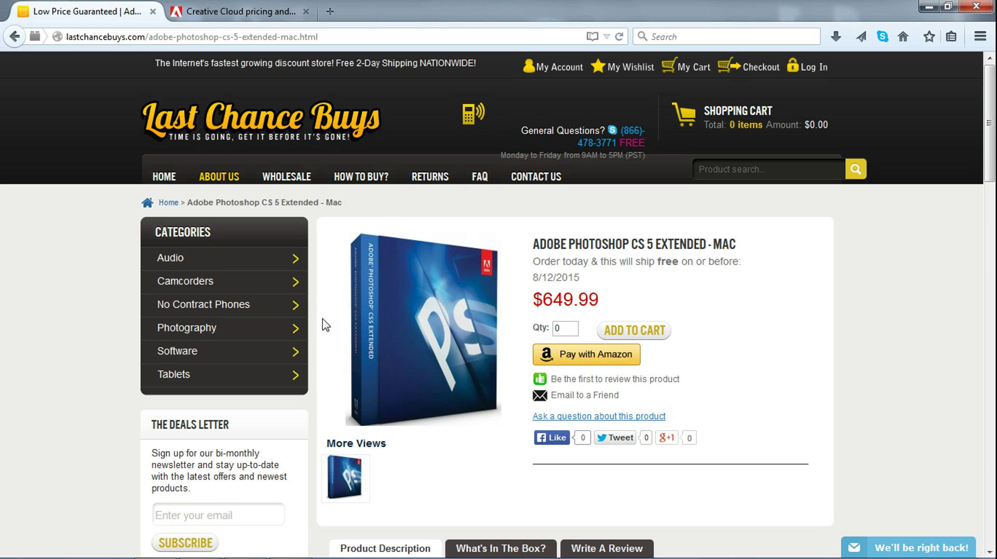
{"action": "left_click", "coordinate": [990, 5]}
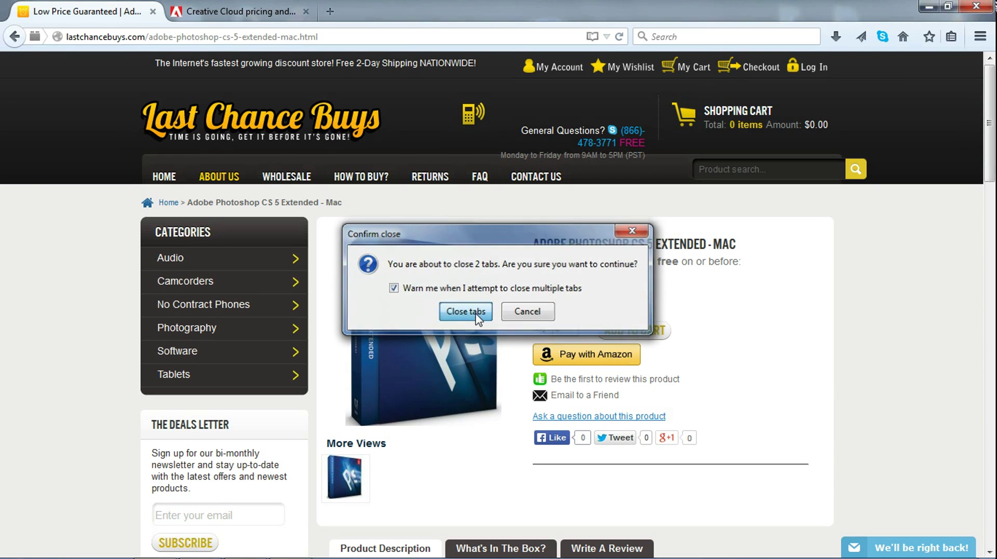
{"action": "left_click", "coordinate": [467, 312]}
- Launch ArtRage Studio, make one test stroke, then quit with Don't Save
{"action": "double_click", "coordinate": [132, 199]}
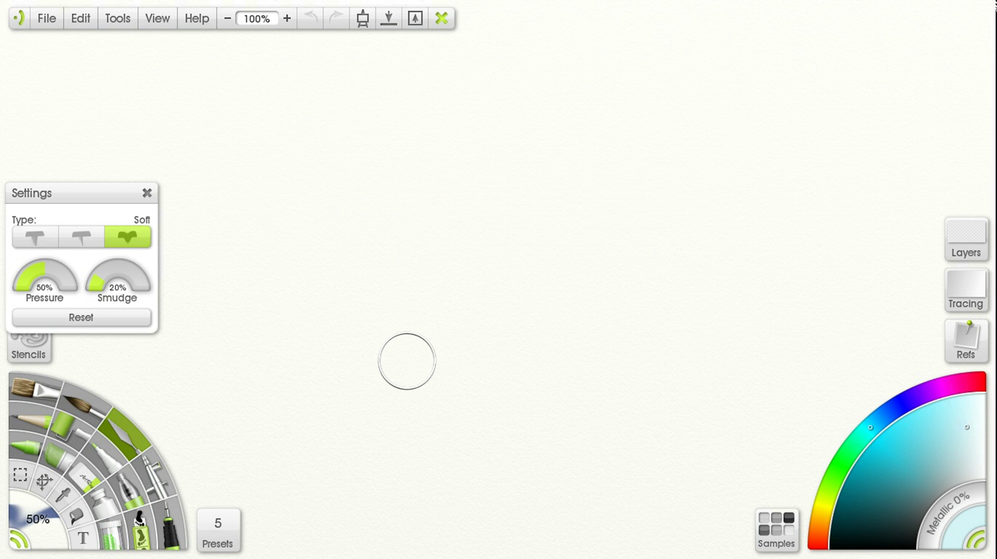
{"action": "left_click", "coordinate": [515, 285]}
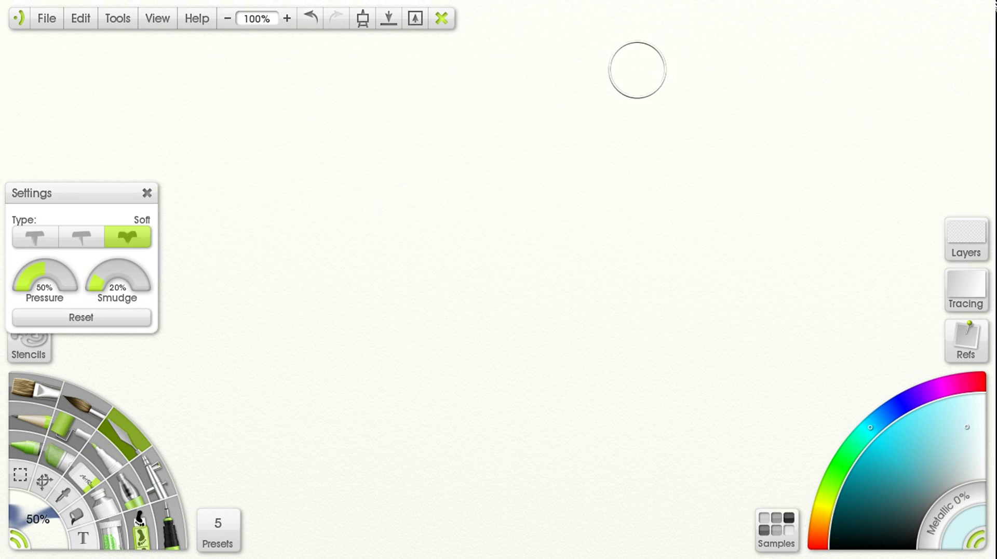
{"action": "left_click", "coordinate": [447, 24]}
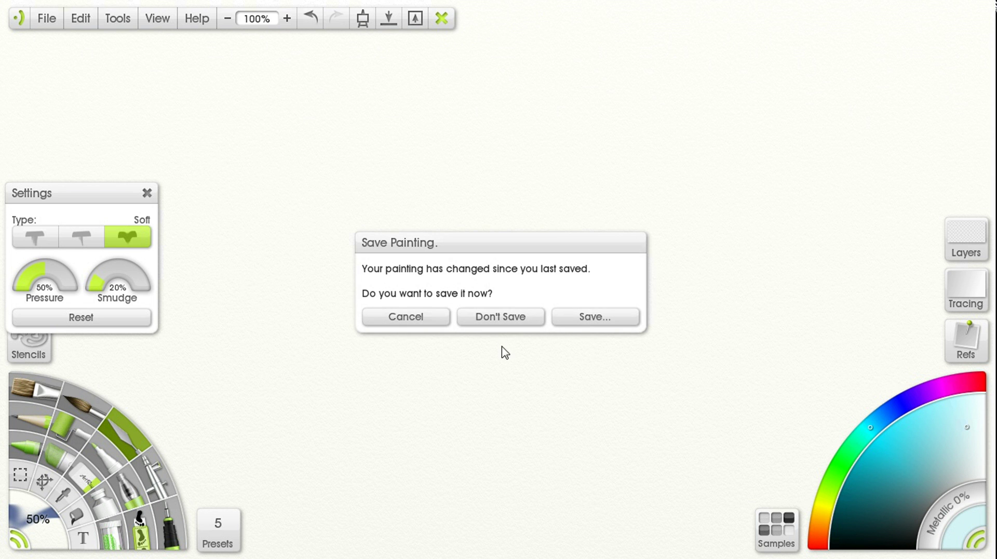
{"action": "left_click", "coordinate": [492, 316]}
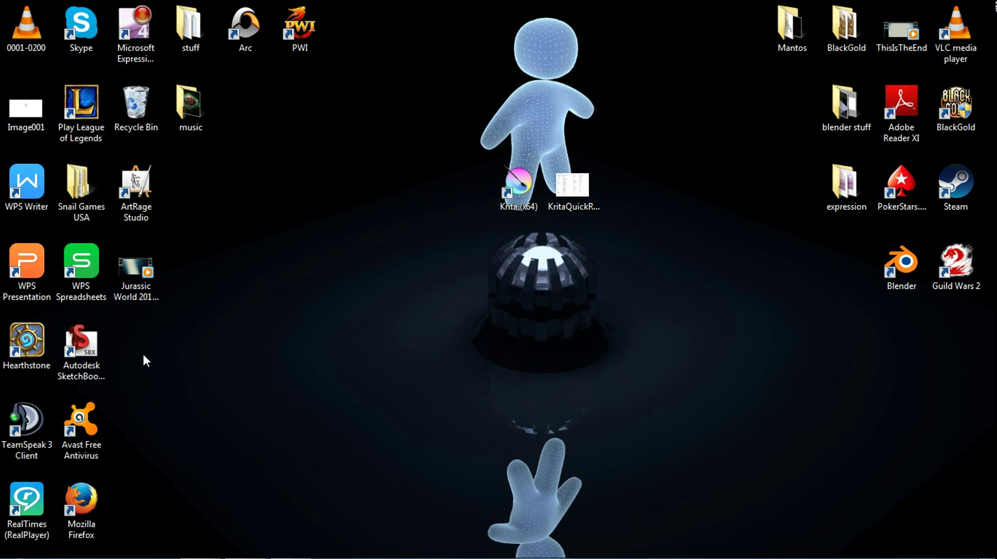
- Launch SketchBook Express and scribble pink zigzags, a thick loop, and thin pen lines and loops
{"action": "double_click", "coordinate": [95, 349]}
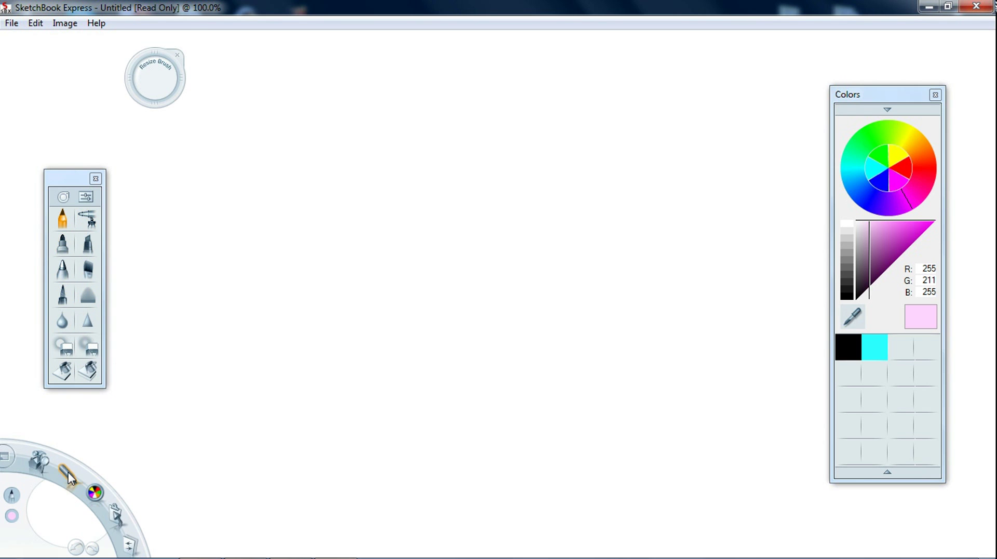
{"action": "mouse_move", "coordinate": [224, 363]}
{"action": "left_mouse_down"}
{"action": "mouse_move", "coordinate": [451, 266]}
{"action": "mouse_move", "coordinate": [451, 314]}
{"action": "mouse_move", "coordinate": [378, 312]}
{"action": "mouse_move", "coordinate": [515, 302]}
{"action": "mouse_move", "coordinate": [584, 351]}
{"action": "mouse_move", "coordinate": [360, 299]}
{"action": "mouse_move", "coordinate": [499, 317]}
{"action": "mouse_move", "coordinate": [442, 259]}
{"action": "left_mouse_up"}
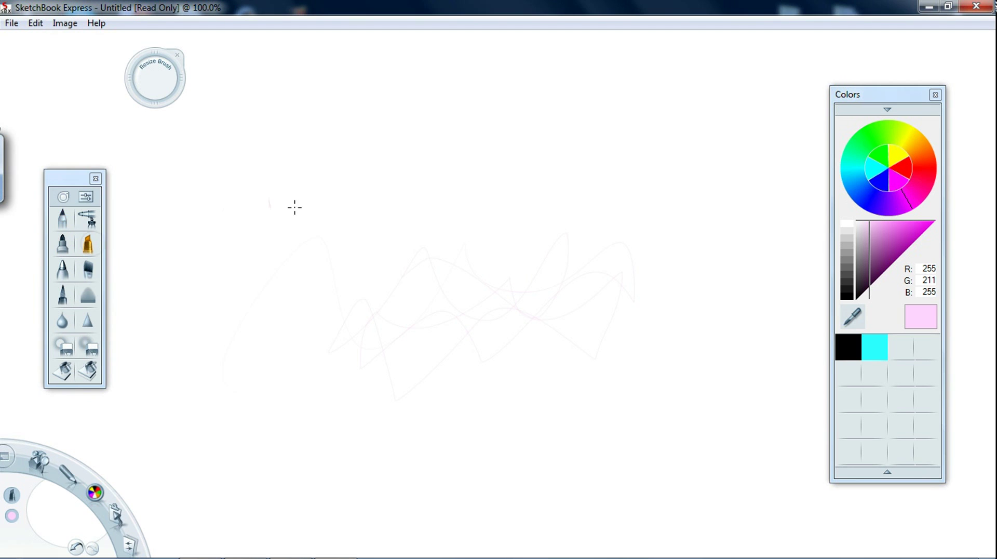
{"action": "mouse_move", "coordinate": [248, 239]}
{"action": "left_mouse_down"}
{"action": "mouse_move", "coordinate": [443, 178]}
{"action": "mouse_move", "coordinate": [432, 244]}
{"action": "mouse_move", "coordinate": [587, 265]}
{"action": "mouse_move", "coordinate": [379, 211]}
{"action": "mouse_move", "coordinate": [400, 376]}
{"action": "mouse_move", "coordinate": [401, 241]}
{"action": "mouse_move", "coordinate": [288, 312]}
{"action": "left_mouse_up"}
{"action": "left_click", "coordinate": [63, 269]}
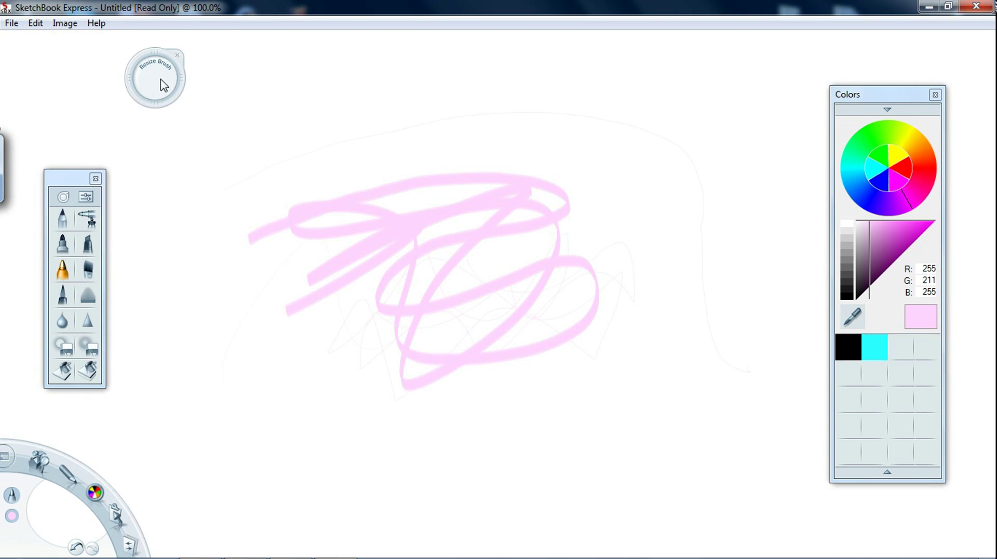
{"action": "mouse_move", "coordinate": [380, 166]}
{"action": "left_mouse_down"}
{"action": "mouse_move", "coordinate": [614, 150]}
{"action": "mouse_move", "coordinate": [654, 192]}
{"action": "mouse_move", "coordinate": [661, 353]}
{"action": "mouse_move", "coordinate": [602, 395]}
{"action": "mouse_move", "coordinate": [540, 401]}
{"action": "left_mouse_up"}
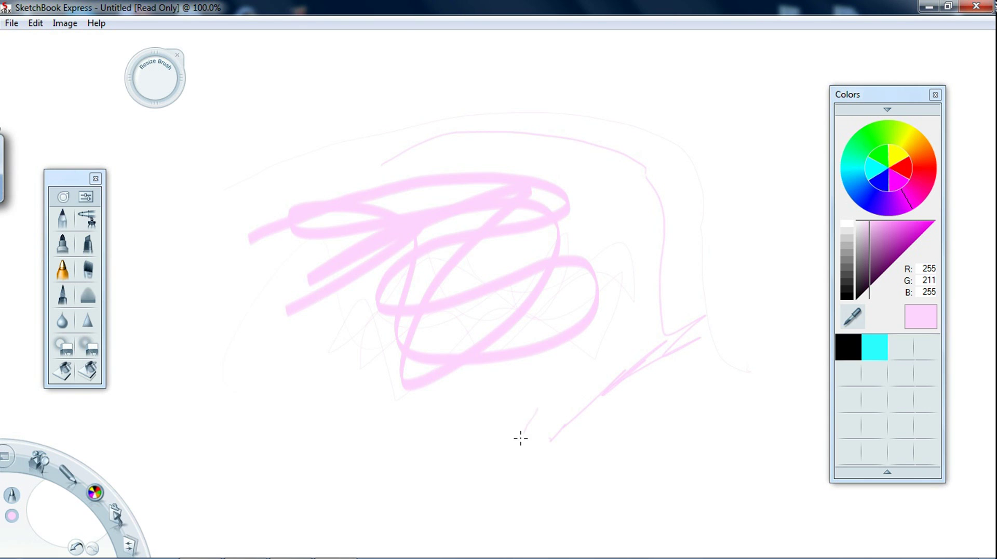
{"action": "mouse_move", "coordinate": [496, 437]}
{"action": "left_mouse_down"}
{"action": "mouse_move", "coordinate": [493, 405]}
{"action": "mouse_move", "coordinate": [542, 400]}
{"action": "mouse_move", "coordinate": [527, 395]}
{"action": "mouse_move", "coordinate": [543, 376]}
{"action": "left_mouse_up"}
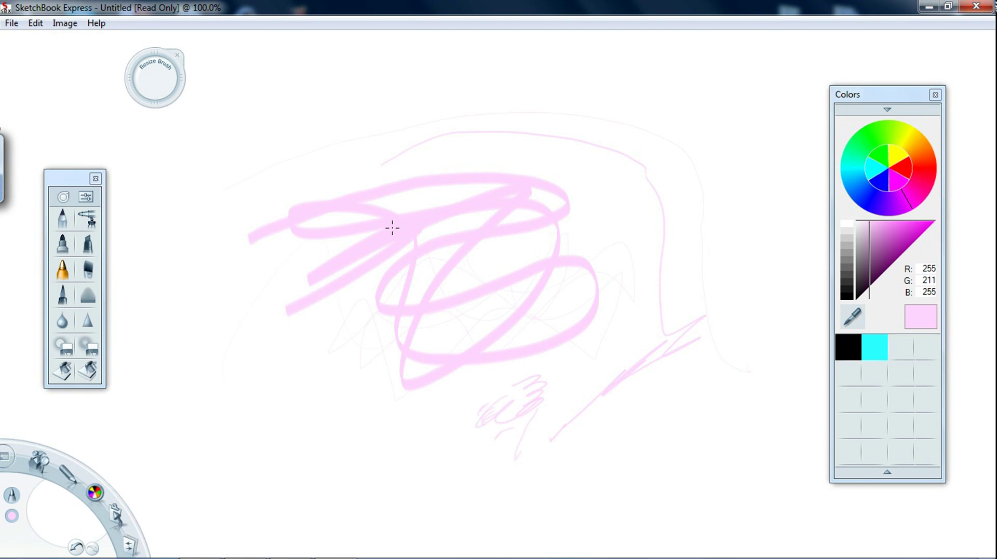
{"action": "mouse_move", "coordinate": [474, 199]}
{"action": "left_mouse_down"}
{"action": "mouse_move", "coordinate": [411, 142]}
{"action": "mouse_move", "coordinate": [345, 214]}
{"action": "mouse_move", "coordinate": [438, 139]}
{"action": "left_mouse_up"}
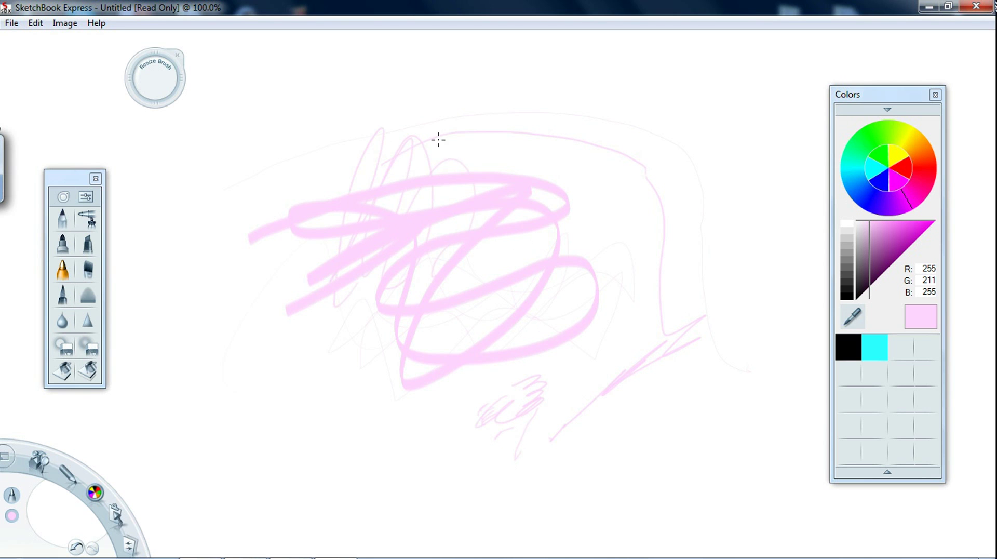
{"action": "mouse_move", "coordinate": [520, 148]}
{"action": "left_mouse_down"}
{"action": "mouse_move", "coordinate": [544, 152]}
{"action": "mouse_move", "coordinate": [681, 341]}
{"action": "left_mouse_up"}
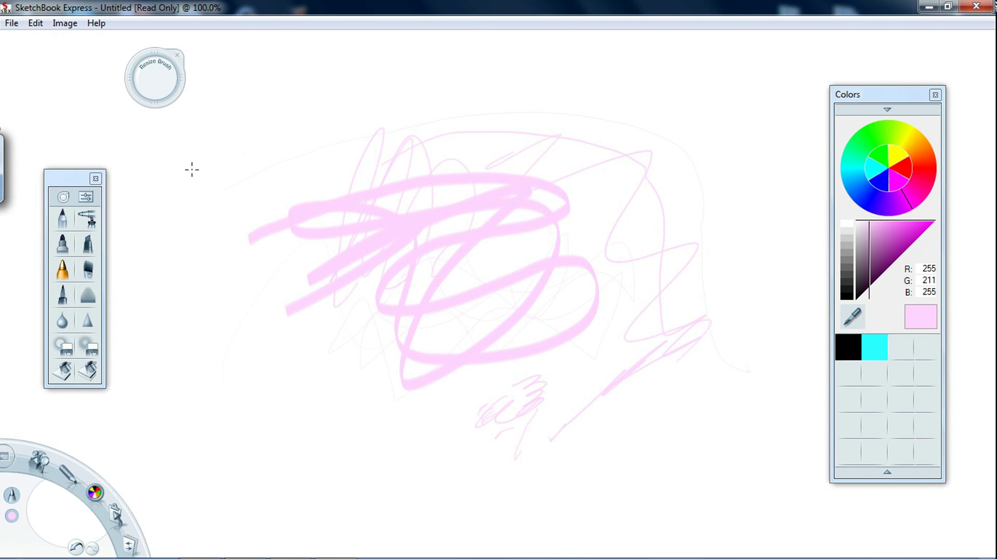
- Paint a pink marker blob with pale yellow over it, then close SketchBook without saving
{"action": "left_click", "coordinate": [87, 244]}
{"action": "mouse_move", "coordinate": [165, 200]}
{"action": "left_mouse_down"}
{"action": "mouse_move", "coordinate": [166, 236]}
{"action": "mouse_move", "coordinate": [154, 225]}
{"action": "mouse_move", "coordinate": [172, 225]}
{"action": "mouse_move", "coordinate": [183, 199]}
{"action": "left_mouse_up"}
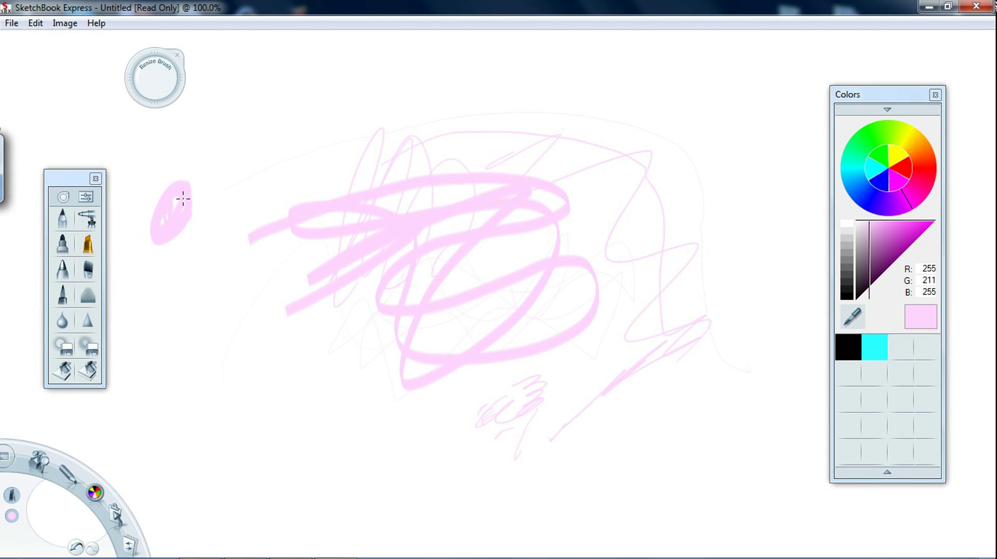
{"action": "left_click", "coordinate": [901, 158]}
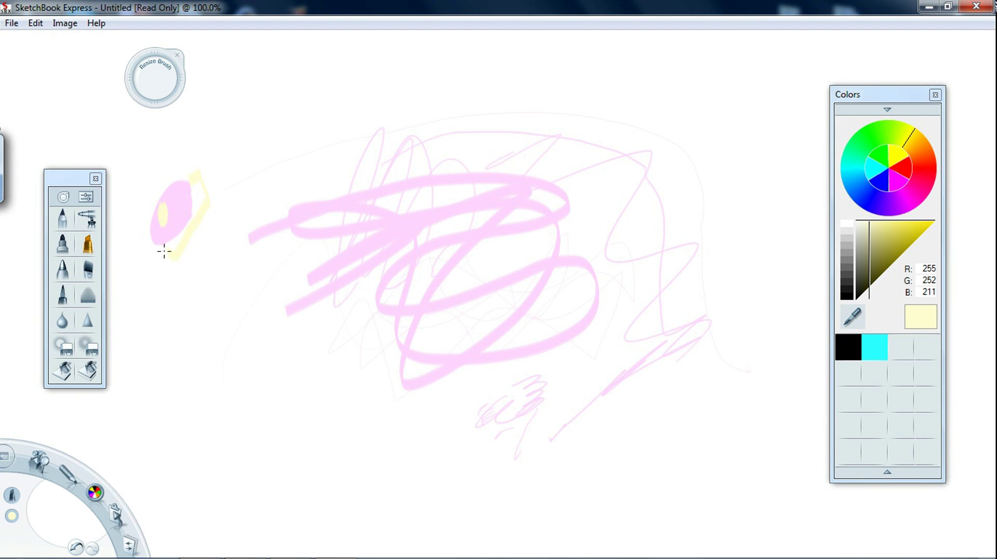
{"action": "left_click_drag", "start_coordinate": [162, 239], "coordinate": [179, 231]}
{"action": "left_click", "coordinate": [63, 218]}
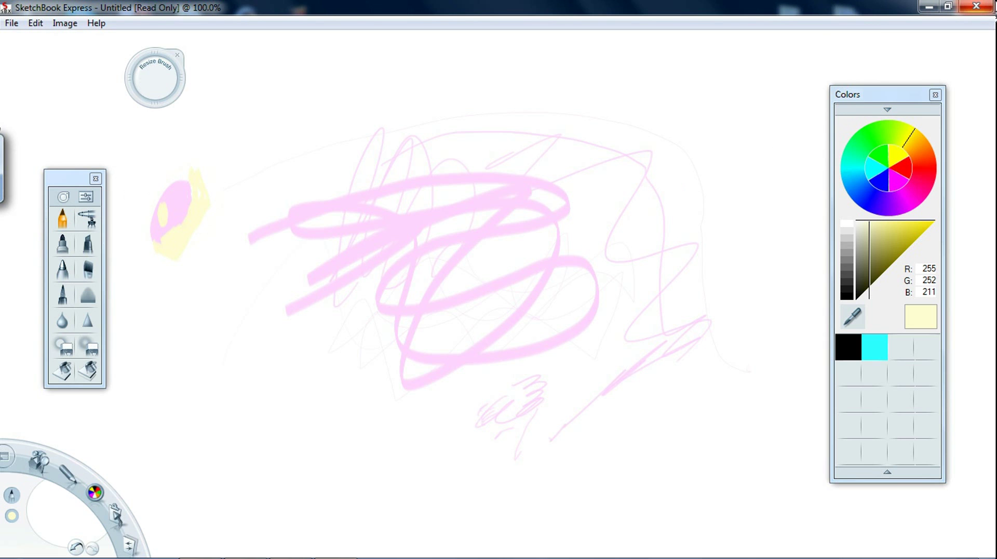
{"action": "left_click", "coordinate": [991, 4]}
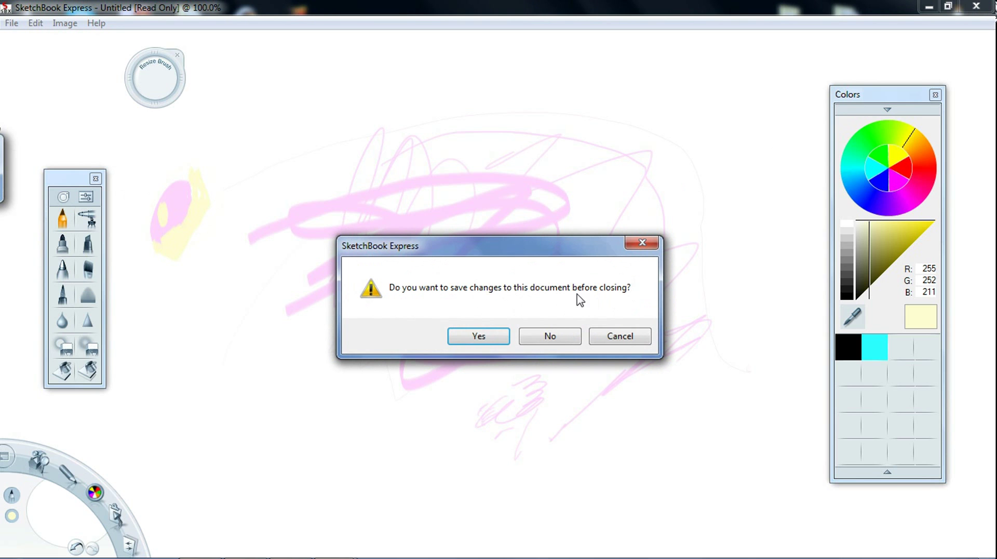
{"action": "left_click", "coordinate": [566, 343]}
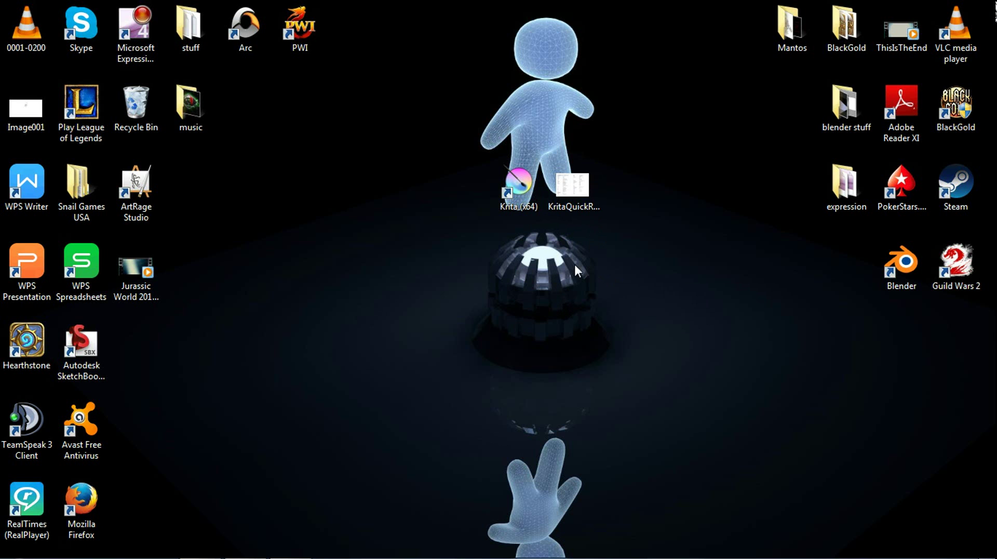
- Launch Krita (x64) from its desktop shortcut
{"action": "left_click", "coordinate": [518, 186]}
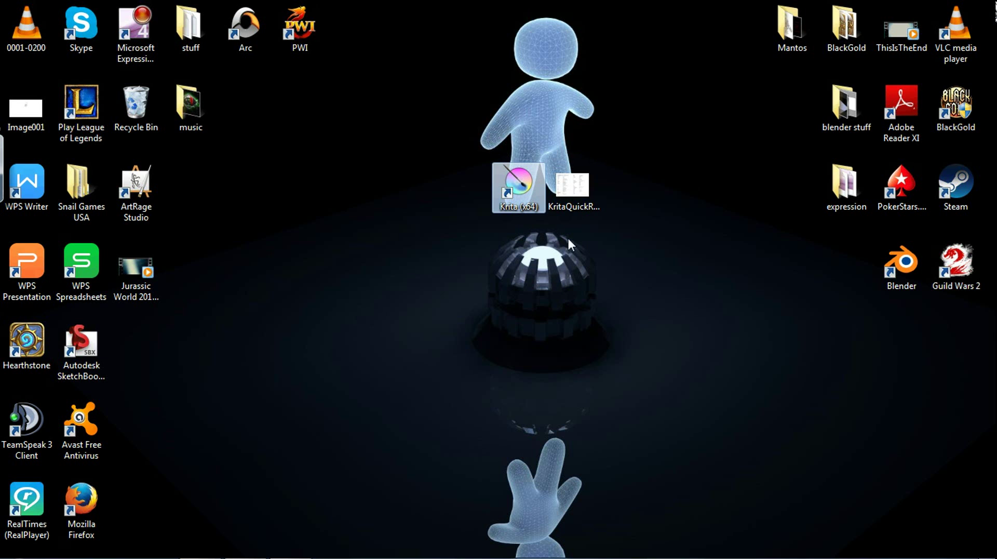
{"action": "double_click", "coordinate": [529, 211]}
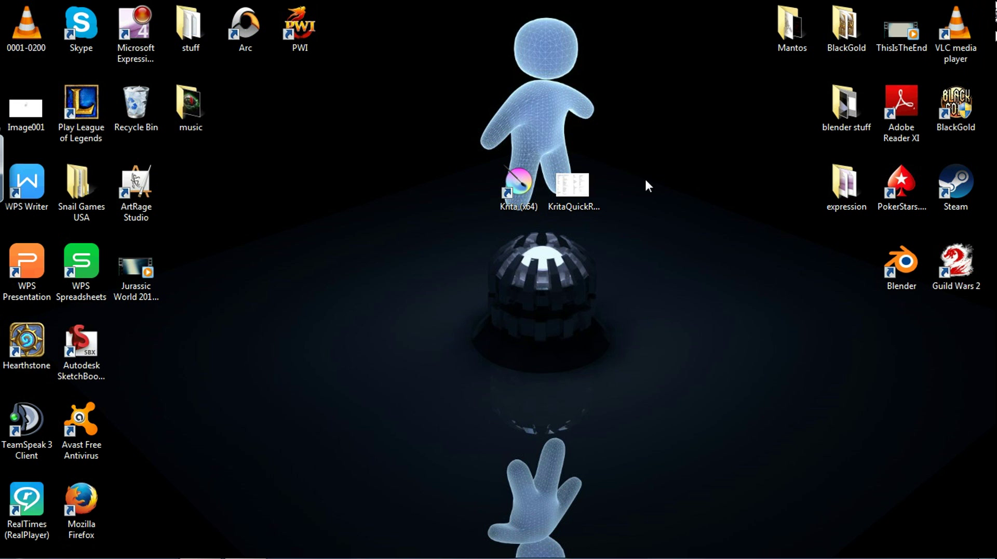
{"action": "double_click", "coordinate": [513, 197]}
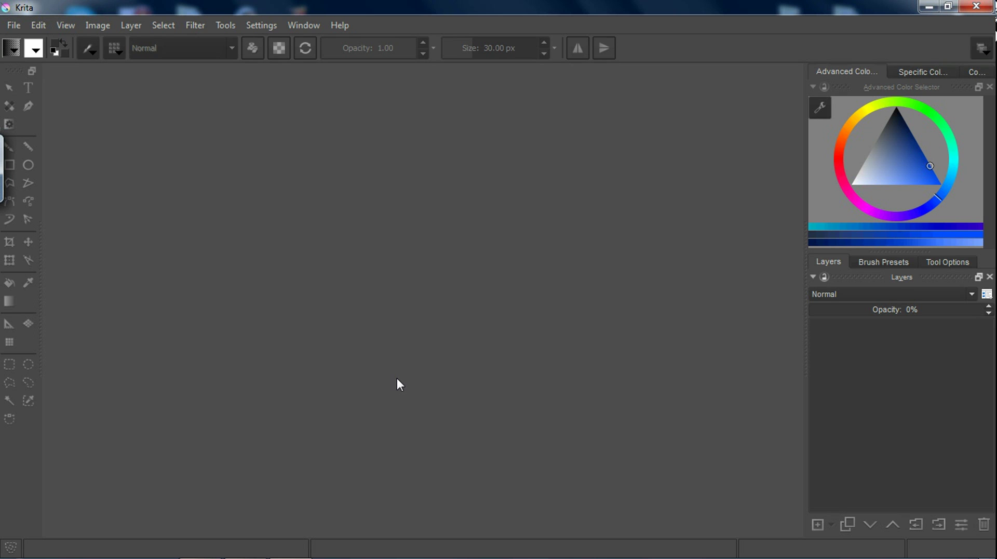
- Create a new 1600 × 1200 px document via File > New
{"action": "left_click", "coordinate": [16, 23]}
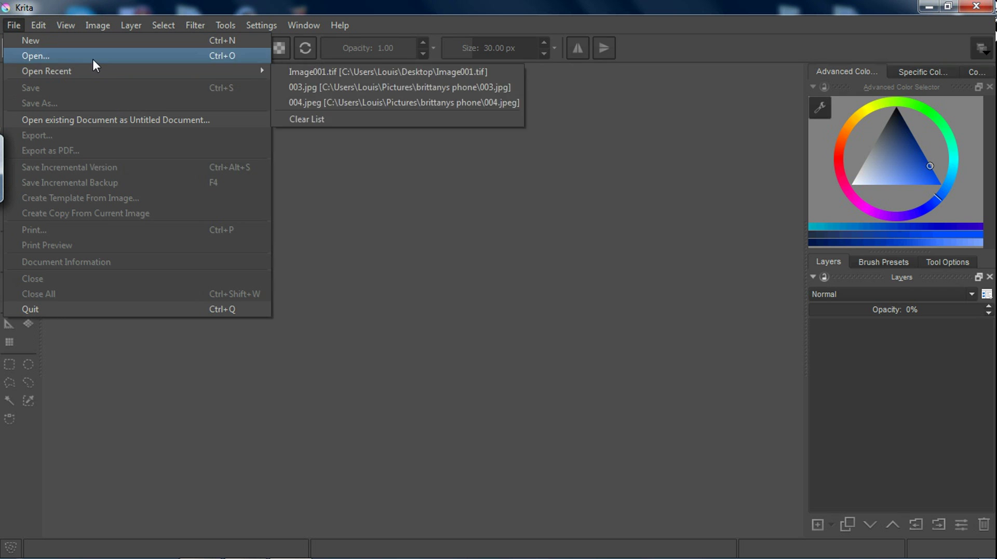
{"action": "left_click", "coordinate": [102, 40]}
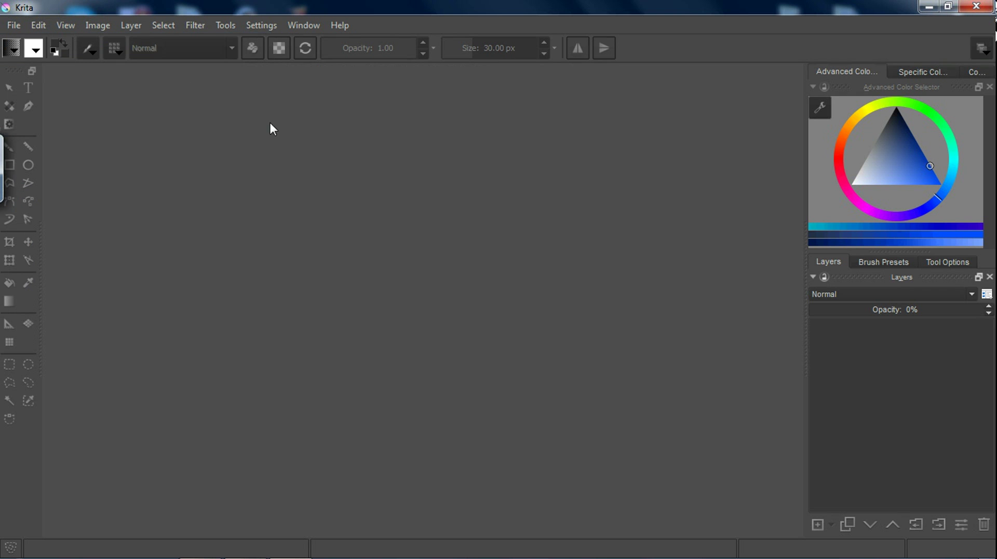
{"action": "left_click_drag", "start_coordinate": [205, 264], "coordinate": [121, 263]}
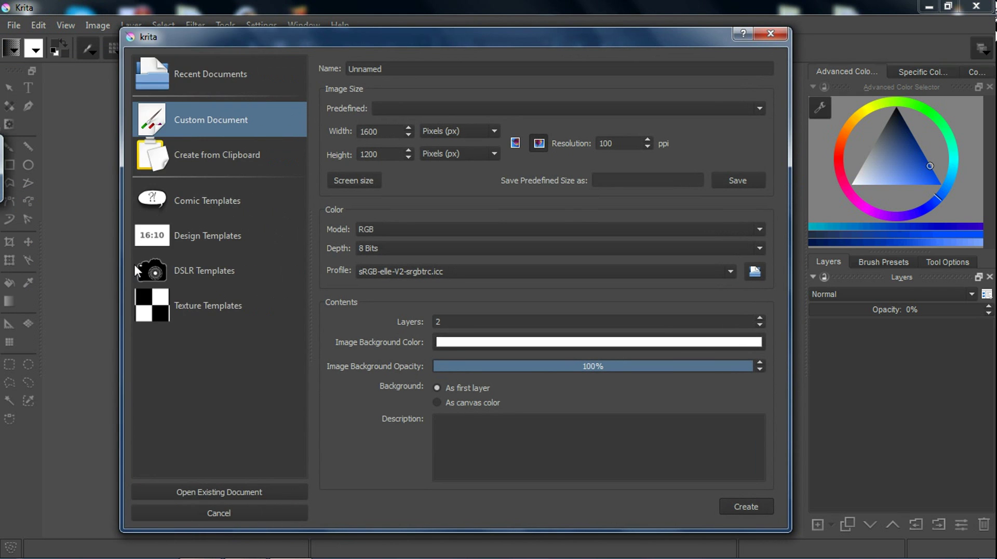
{"action": "left_click", "coordinate": [735, 506]}
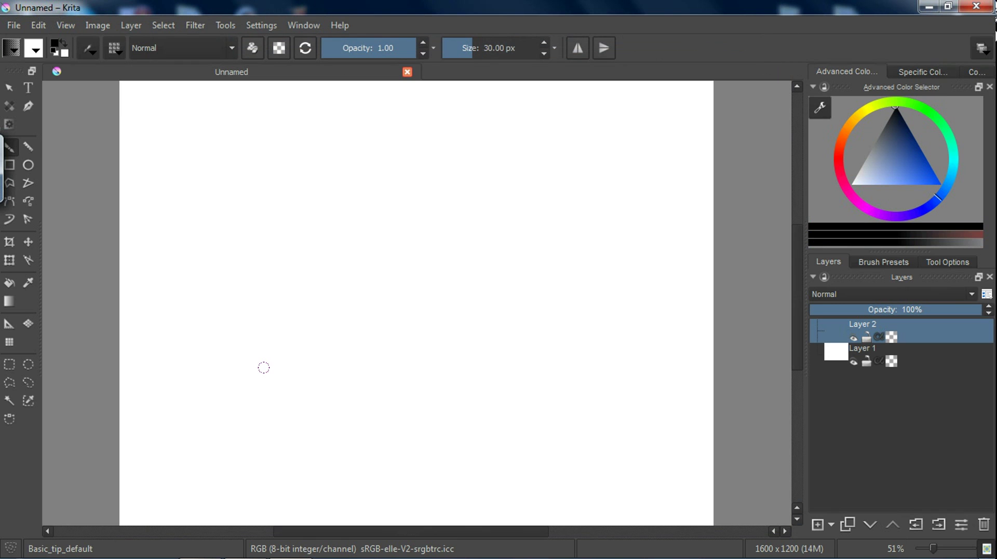
- Switch to another brush preset and reduce the brush size to about 22 px
{"action": "key", "text": "slash"}
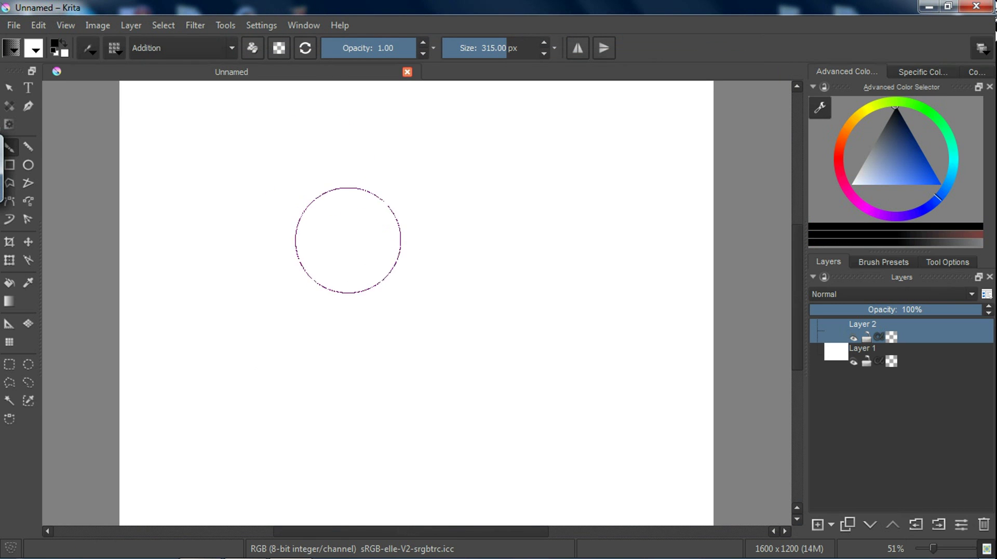
{"action": "left_click_drag", "start_coordinate": [483, 49], "coordinate": [469, 49]}
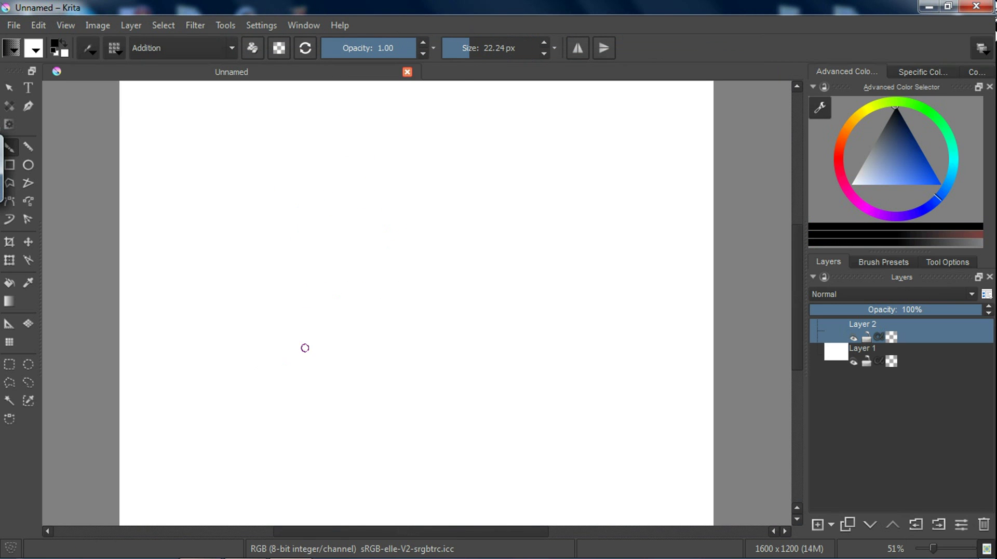
{"action": "right_click", "coordinate": [348, 283]}
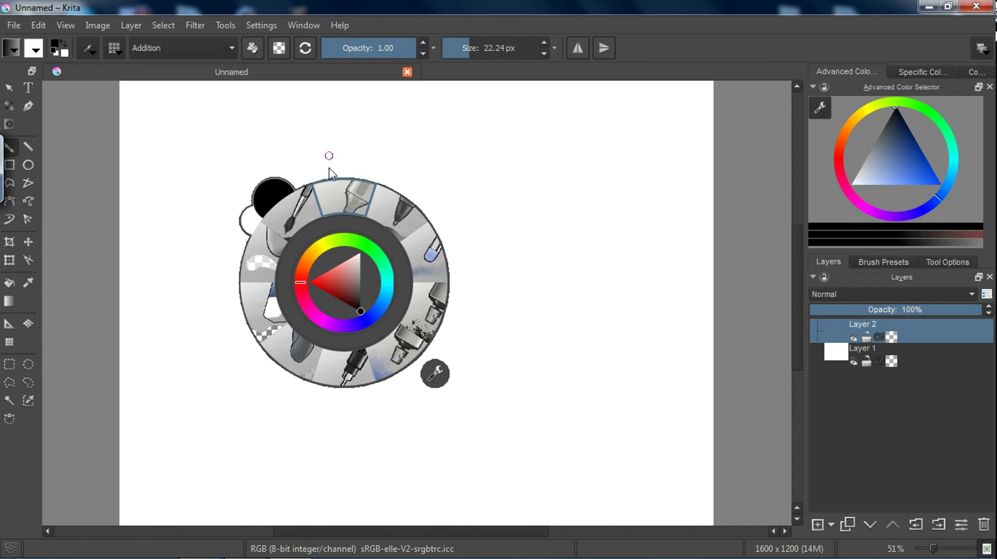
- With Basic_tip_default, paint two parallel grey diagonals, a darker stroke and a faint dab
{"action": "left_click", "coordinate": [399, 217]}
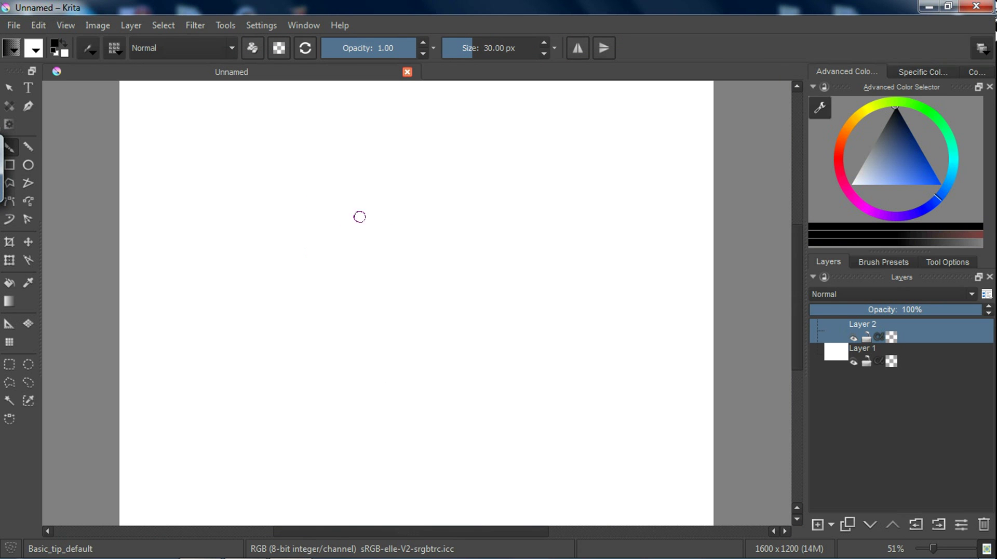
{"action": "left_click_drag", "start_coordinate": [138, 275], "coordinate": [321, 146]}
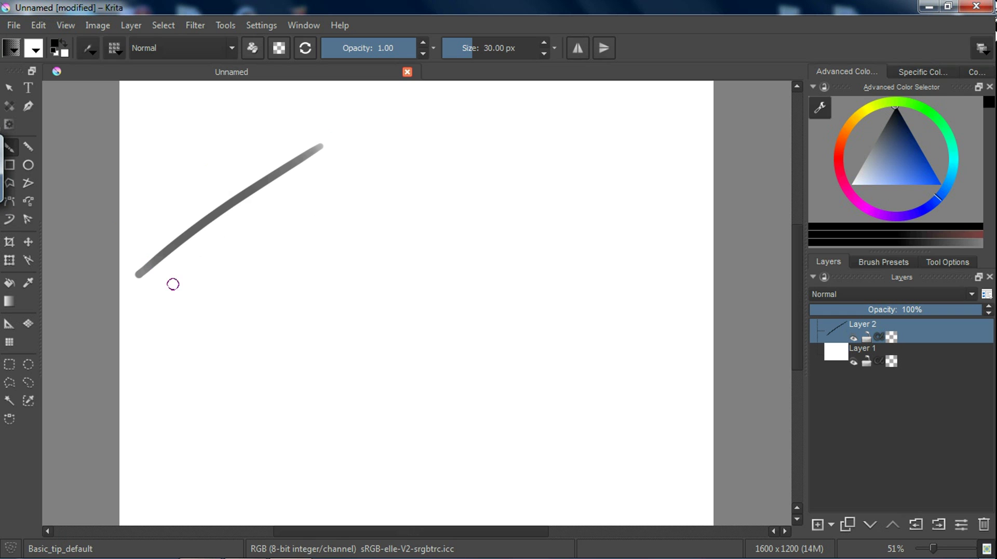
{"action": "left_click_drag", "start_coordinate": [164, 301], "coordinate": [336, 161]}
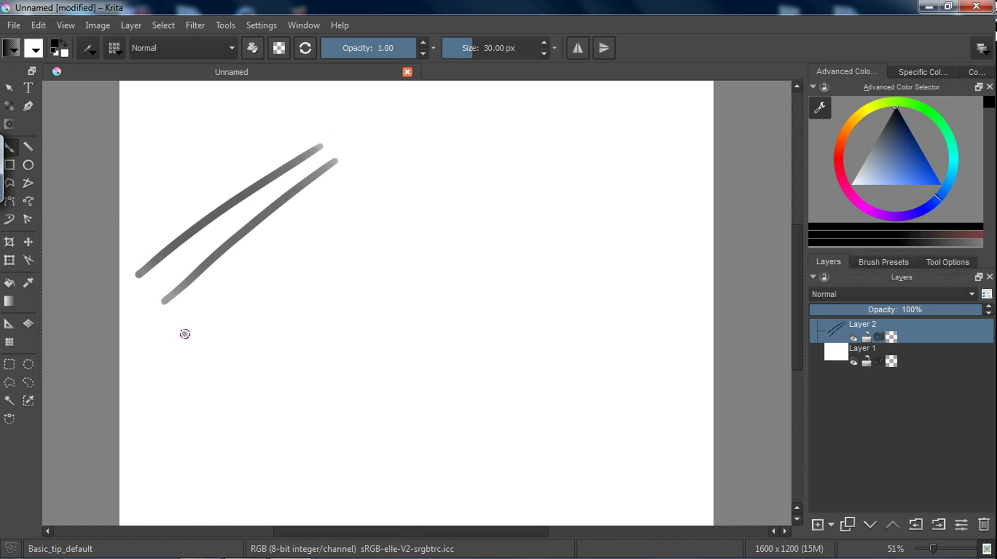
{"action": "left_click_drag", "start_coordinate": [184, 334], "coordinate": [366, 194]}
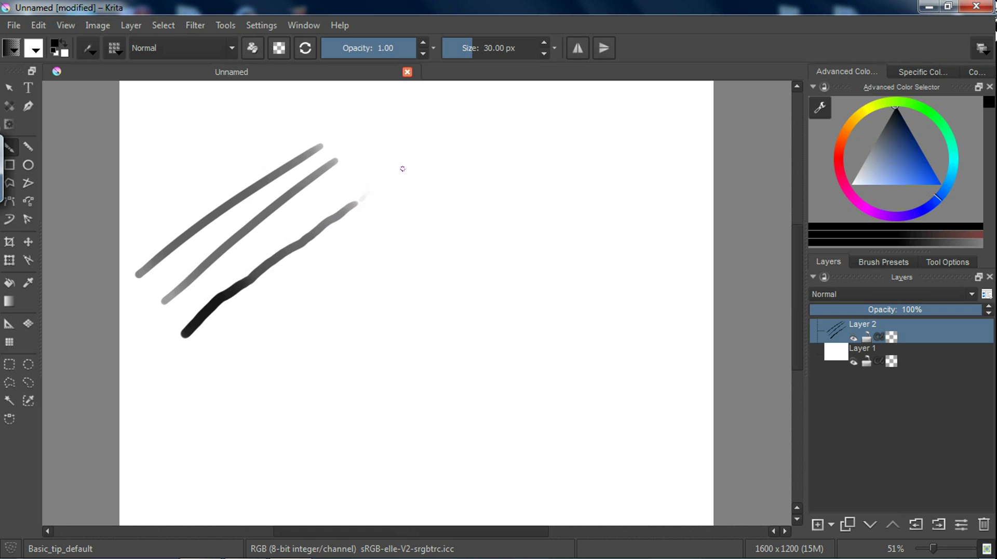
{"action": "left_click_drag", "start_coordinate": [424, 155], "coordinate": [409, 173]}
{"action": "left_click", "coordinate": [942, 127]}
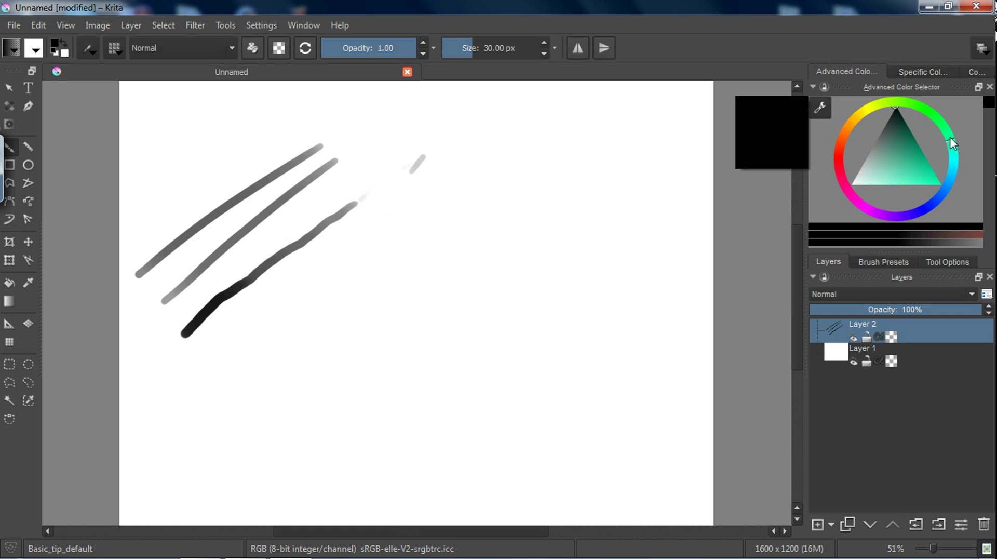
- Pick an orange-brown colour and paint a small loop and a large oval blob
{"action": "left_click", "coordinate": [944, 125]}
{"action": "mouse_move", "coordinate": [904, 154]}
{"action": "left_mouse_down"}
{"action": "mouse_move", "coordinate": [931, 170]}
{"action": "mouse_move", "coordinate": [925, 141]}
{"action": "mouse_move", "coordinate": [934, 155]}
{"action": "left_mouse_up"}
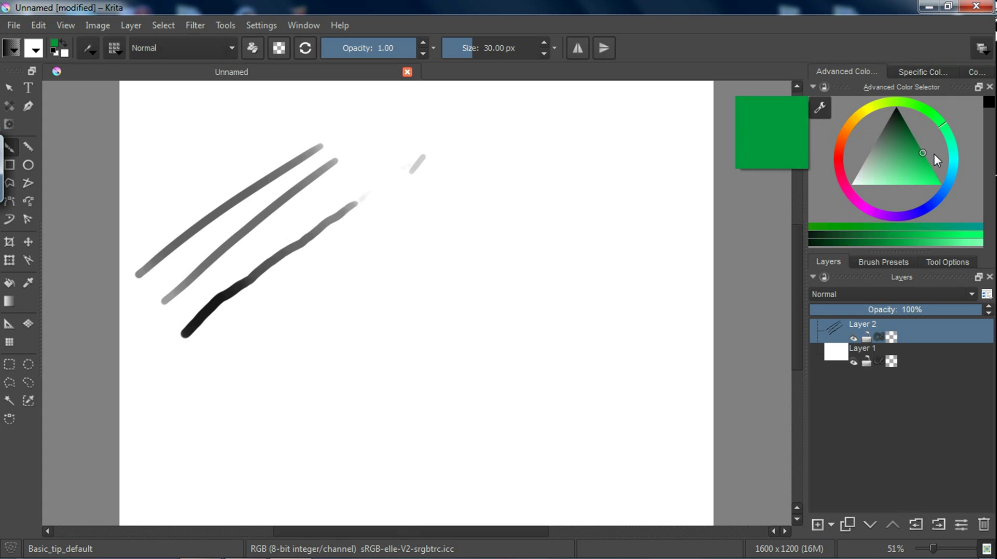
{"action": "left_click_drag", "start_coordinate": [866, 107], "coordinate": [851, 122]}
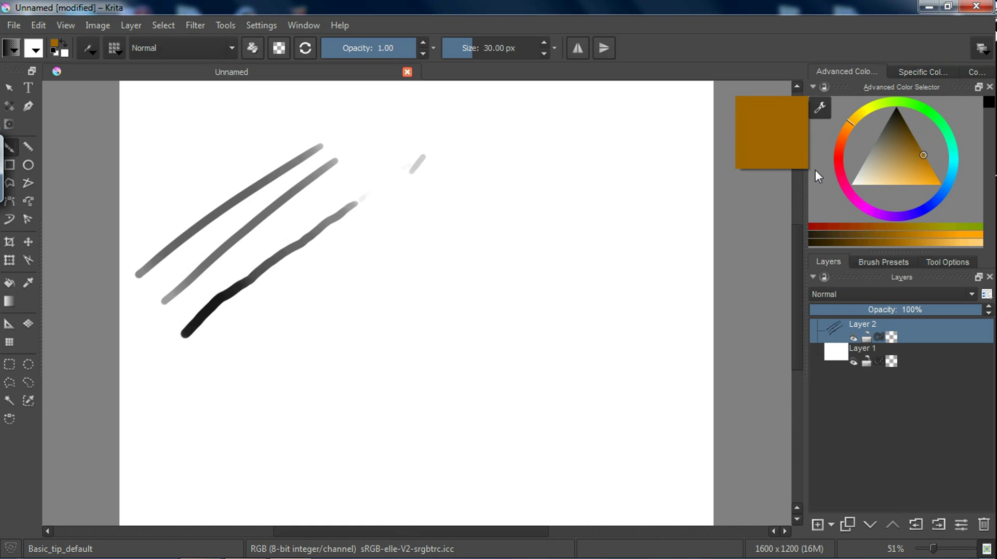
{"action": "left_click", "coordinate": [421, 238]}
{"action": "mouse_move", "coordinate": [425, 222]}
{"action": "left_mouse_down"}
{"action": "mouse_move", "coordinate": [422, 248]}
{"action": "mouse_move", "coordinate": [427, 214]}
{"action": "mouse_move", "coordinate": [434, 227]}
{"action": "mouse_move", "coordinate": [423, 243]}
{"action": "mouse_move", "coordinate": [446, 219]}
{"action": "mouse_move", "coordinate": [428, 251]}
{"action": "mouse_move", "coordinate": [449, 215]}
{"action": "left_mouse_up"}
{"action": "mouse_move", "coordinate": [558, 260]}
{"action": "left_mouse_down"}
{"action": "mouse_move", "coordinate": [563, 309]}
{"action": "mouse_move", "coordinate": [520, 340]}
{"action": "mouse_move", "coordinate": [498, 330]}
{"action": "mouse_move", "coordinate": [521, 289]}
{"action": "mouse_move", "coordinate": [562, 268]}
{"action": "mouse_move", "coordinate": [570, 292]}
{"action": "mouse_move", "coordinate": [542, 322]}
{"action": "mouse_move", "coordinate": [518, 328]}
{"action": "mouse_move", "coordinate": [528, 323]}
{"action": "mouse_move", "coordinate": [505, 302]}
{"action": "mouse_move", "coordinate": [522, 294]}
{"action": "mouse_move", "coordinate": [521, 313]}
{"action": "mouse_move", "coordinate": [544, 306]}
{"action": "mouse_move", "coordinate": [564, 275]}
{"action": "mouse_move", "coordinate": [529, 317]}
{"action": "mouse_move", "coordinate": [551, 298]}
{"action": "mouse_move", "coordinate": [571, 248]}
{"action": "mouse_move", "coordinate": [534, 315]}
{"action": "mouse_move", "coordinate": [548, 255]}
{"action": "mouse_move", "coordinate": [578, 266]}
{"action": "mouse_move", "coordinate": [521, 337]}
{"action": "mouse_move", "coordinate": [489, 335]}
{"action": "mouse_move", "coordinate": [528, 281]}
{"action": "mouse_move", "coordinate": [541, 295]}
{"action": "left_mouse_up"}
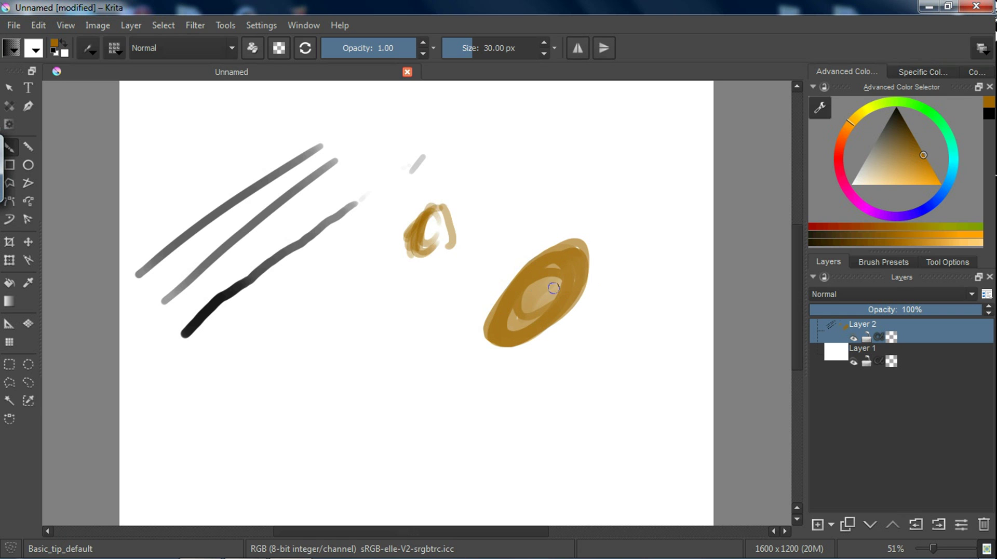
- Dab bright orange and yellow inside the oval, then outline its right edge in black
{"action": "left_click", "coordinate": [940, 184]}
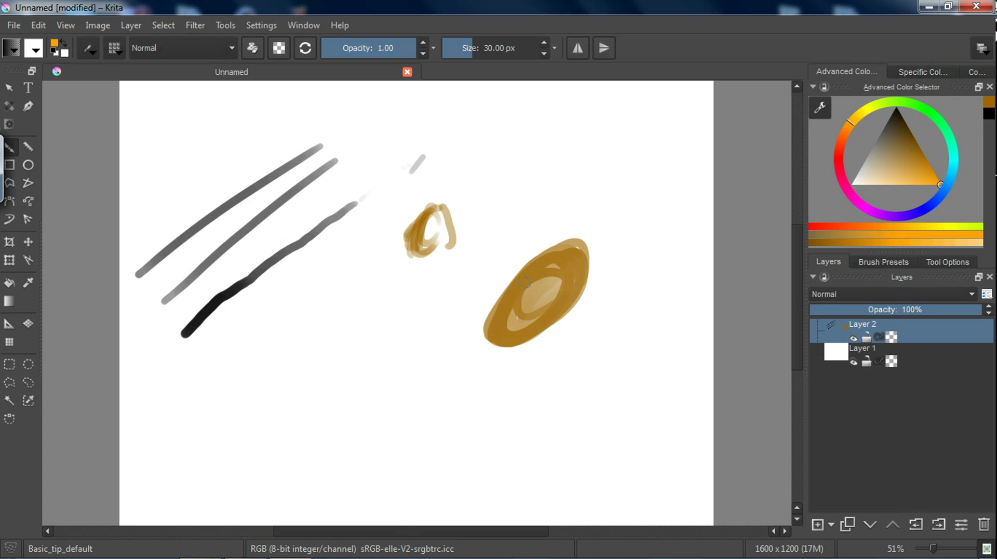
{"action": "left_click_drag", "start_coordinate": [523, 298], "coordinate": [521, 302]}
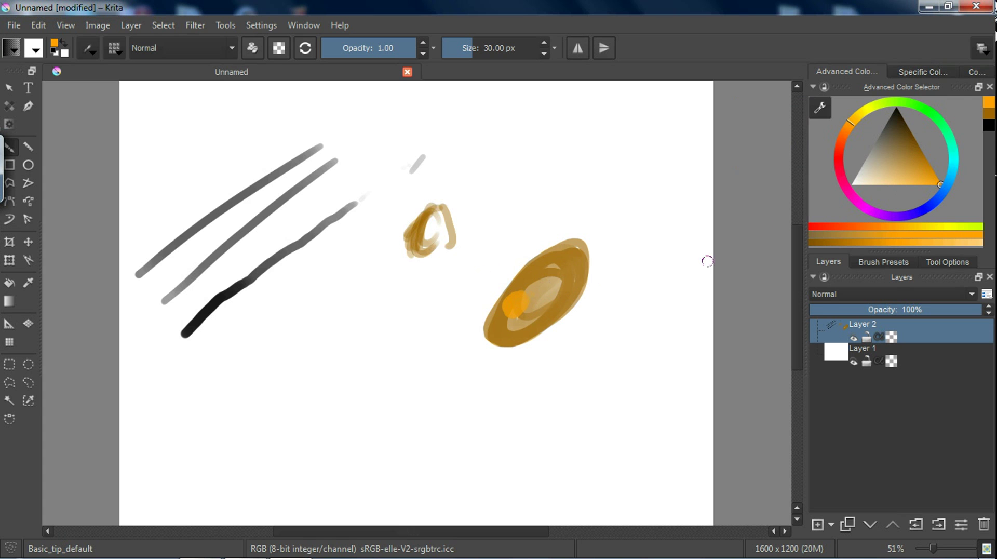
{"action": "left_click", "coordinate": [857, 119]}
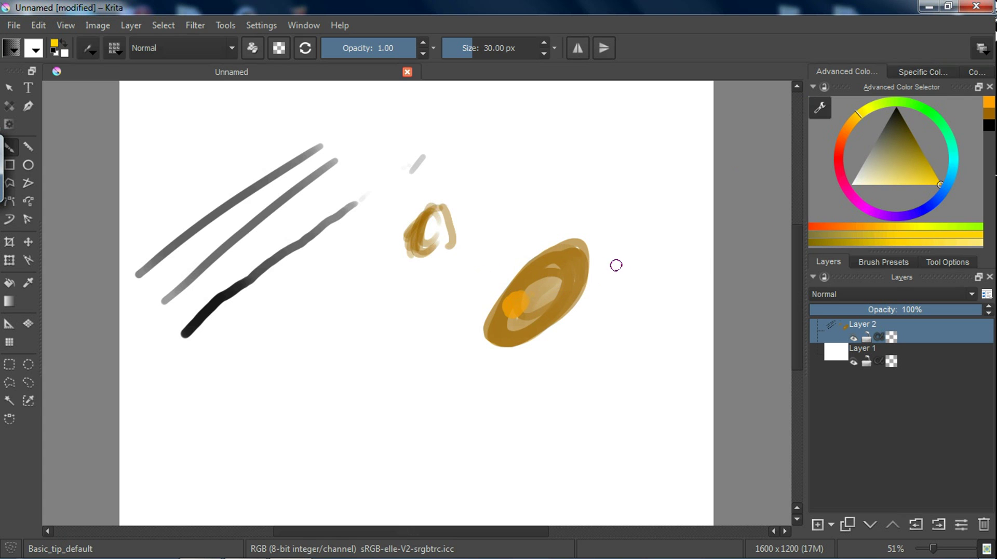
{"action": "left_click", "coordinate": [515, 302]}
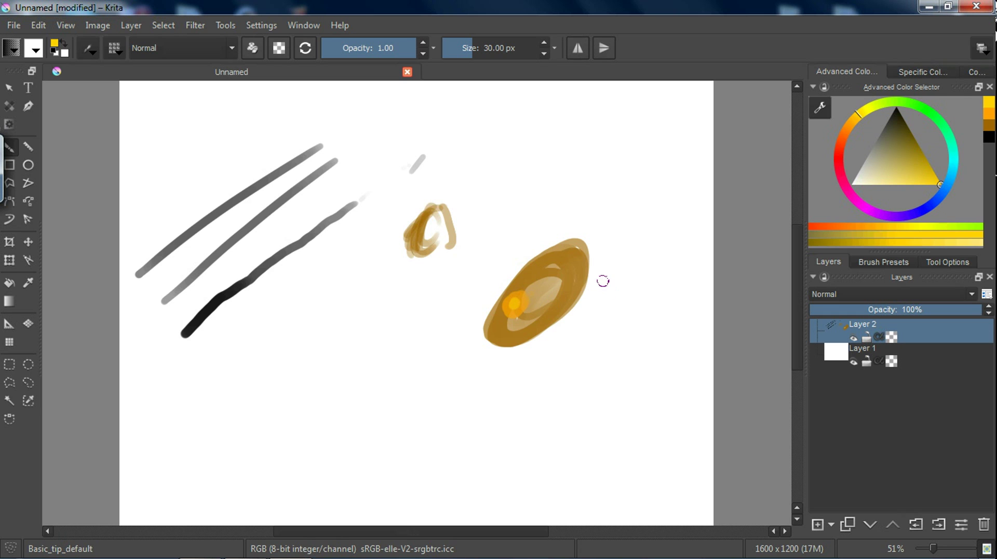
{"action": "left_click", "coordinate": [895, 107]}
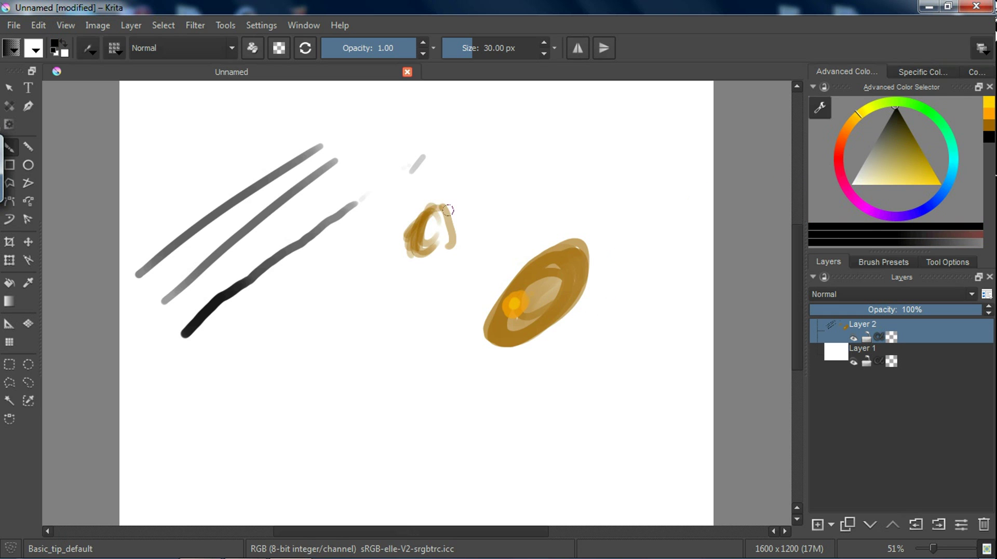
{"action": "mouse_move", "coordinate": [586, 241]}
{"action": "left_mouse_down"}
{"action": "mouse_move", "coordinate": [581, 304]}
{"action": "mouse_move", "coordinate": [588, 268]}
{"action": "mouse_move", "coordinate": [547, 336]}
{"action": "mouse_move", "coordinate": [488, 358]}
{"action": "mouse_move", "coordinate": [486, 344]}
{"action": "mouse_move", "coordinate": [490, 365]}
{"action": "mouse_move", "coordinate": [560, 345]}
{"action": "mouse_move", "coordinate": [590, 310]}
{"action": "mouse_move", "coordinate": [606, 244]}
{"action": "mouse_move", "coordinate": [584, 228]}
{"action": "mouse_move", "coordinate": [599, 266]}
{"action": "mouse_move", "coordinate": [580, 316]}
{"action": "mouse_move", "coordinate": [540, 349]}
{"action": "mouse_move", "coordinate": [552, 344]}
{"action": "mouse_move", "coordinate": [500, 365]}
{"action": "mouse_move", "coordinate": [536, 356]}
{"action": "mouse_move", "coordinate": [571, 328]}
{"action": "mouse_move", "coordinate": [598, 265]}
{"action": "left_mouse_up"}
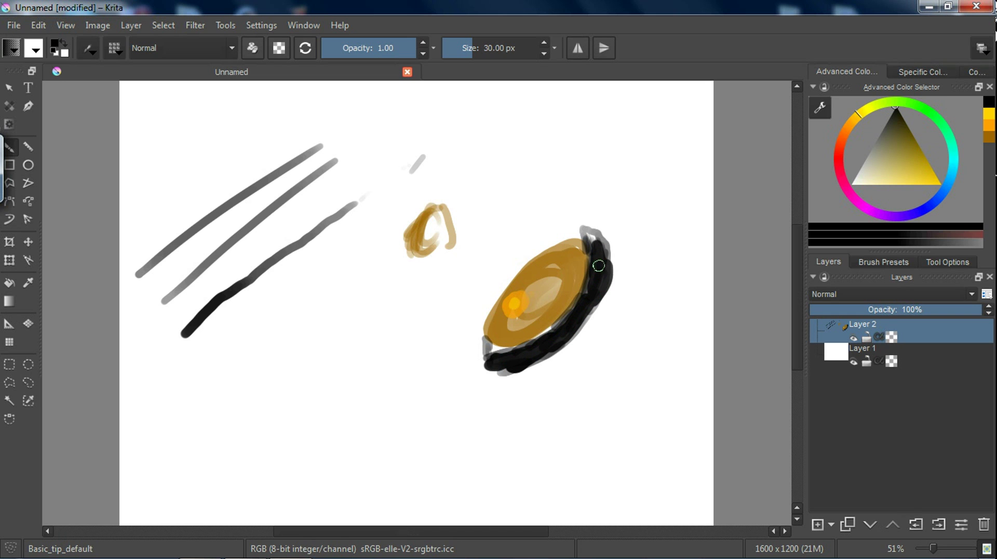
- With Basic_mix_soft, blend the oval and sweep soft grey S- and C-shaped strokes across the canvas
{"action": "right_click", "coordinate": [422, 237]}
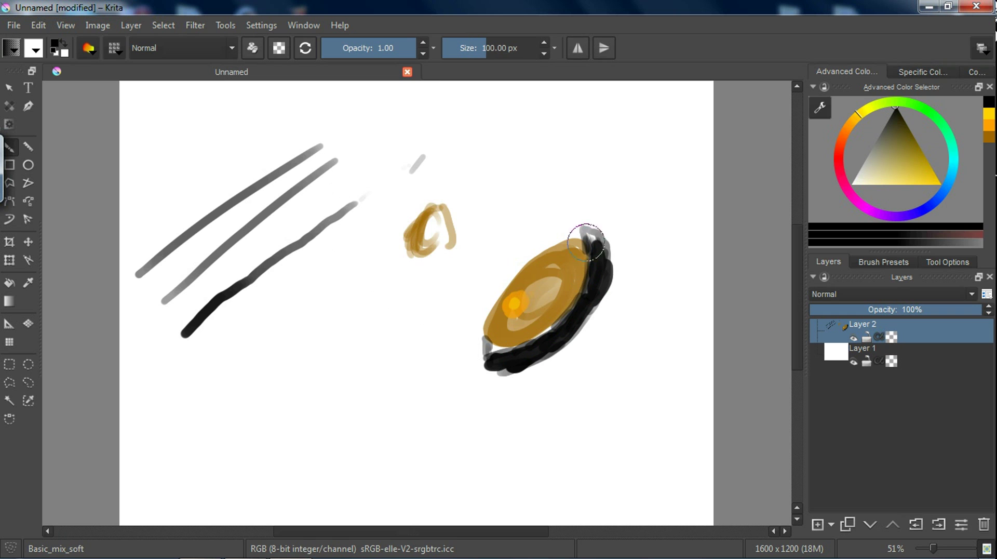
{"action": "left_click", "coordinate": [508, 207]}
{"action": "mouse_move", "coordinate": [559, 278]}
{"action": "left_mouse_down"}
{"action": "mouse_move", "coordinate": [565, 268]}
{"action": "mouse_move", "coordinate": [522, 307]}
{"action": "mouse_move", "coordinate": [505, 294]}
{"action": "mouse_move", "coordinate": [490, 344]}
{"action": "mouse_move", "coordinate": [505, 351]}
{"action": "mouse_move", "coordinate": [488, 352]}
{"action": "mouse_move", "coordinate": [564, 314]}
{"action": "mouse_move", "coordinate": [579, 291]}
{"action": "mouse_move", "coordinate": [559, 288]}
{"action": "mouse_move", "coordinate": [584, 262]}
{"action": "mouse_move", "coordinate": [580, 270]}
{"action": "mouse_move", "coordinate": [563, 244]}
{"action": "mouse_move", "coordinate": [540, 296]}
{"action": "left_mouse_up"}
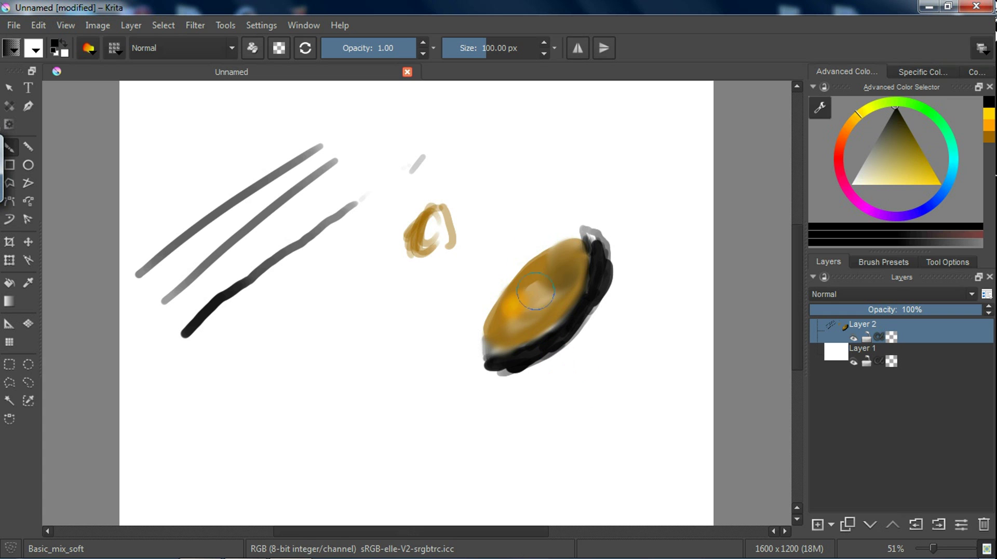
{"action": "left_click_drag", "start_coordinate": [372, 317], "coordinate": [274, 395]}
{"action": "mouse_move", "coordinate": [328, 234]}
{"action": "left_mouse_down"}
{"action": "mouse_move", "coordinate": [350, 178]}
{"action": "mouse_move", "coordinate": [377, 256]}
{"action": "left_mouse_up"}
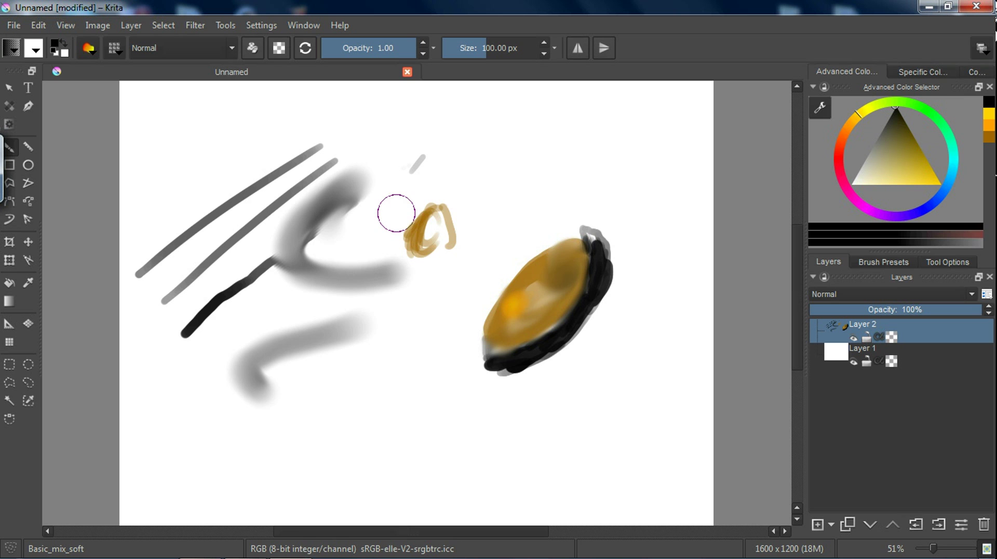
{"action": "mouse_move", "coordinate": [431, 204]}
{"action": "left_mouse_down"}
{"action": "mouse_move", "coordinate": [452, 147]}
{"action": "mouse_move", "coordinate": [380, 367]}
{"action": "mouse_move", "coordinate": [518, 307]}
{"action": "mouse_move", "coordinate": [570, 245]}
{"action": "mouse_move", "coordinate": [590, 322]}
{"action": "mouse_move", "coordinate": [467, 384]}
{"action": "left_mouse_up"}
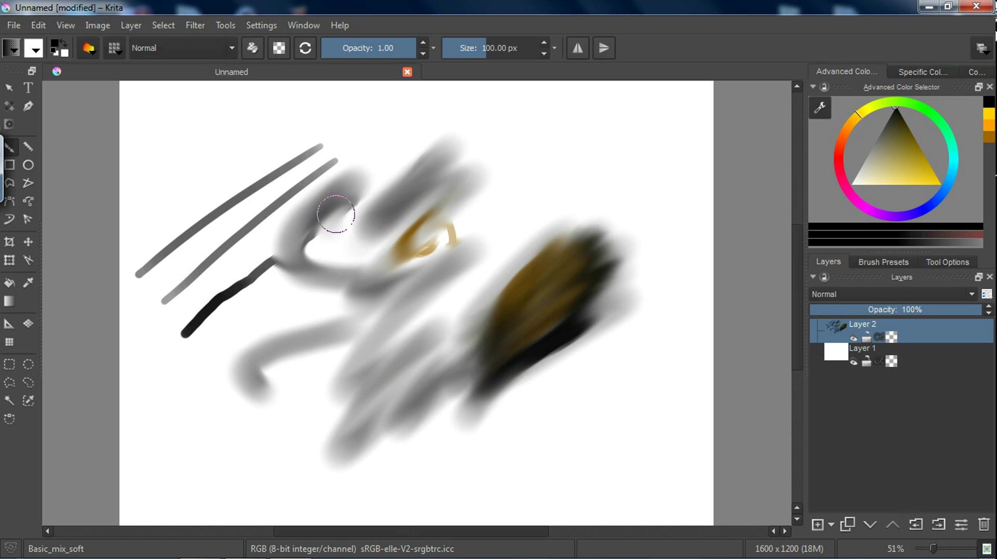
- Erase a zigzag through the dark blob with the Eraser_soft brush
{"action": "right_click", "coordinate": [368, 220]}
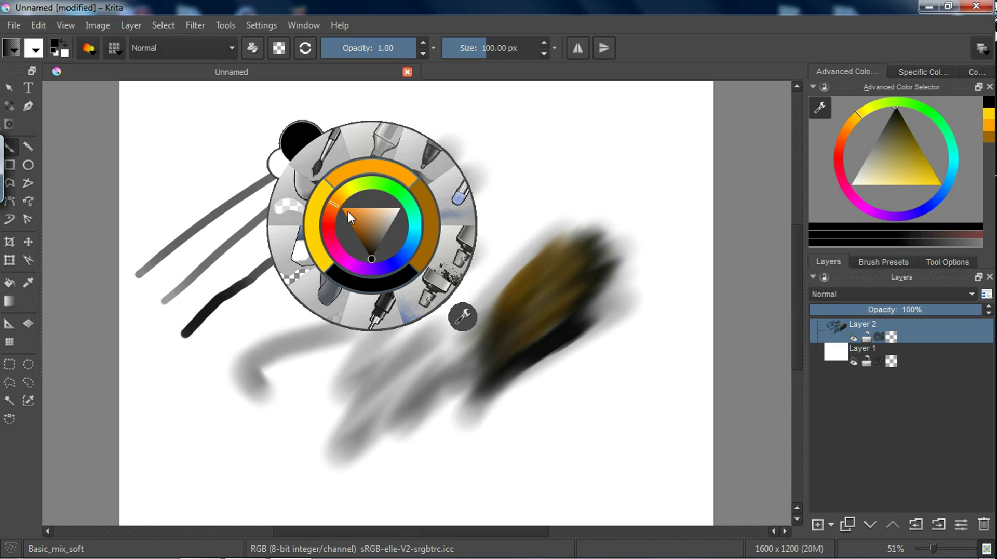
{"action": "left_click", "coordinate": [333, 299]}
{"action": "mouse_move", "coordinate": [510, 269]}
{"action": "left_mouse_down"}
{"action": "mouse_move", "coordinate": [551, 281]}
{"action": "mouse_move", "coordinate": [488, 345]}
{"action": "mouse_move", "coordinate": [493, 379]}
{"action": "mouse_move", "coordinate": [467, 372]}
{"action": "left_mouse_up"}
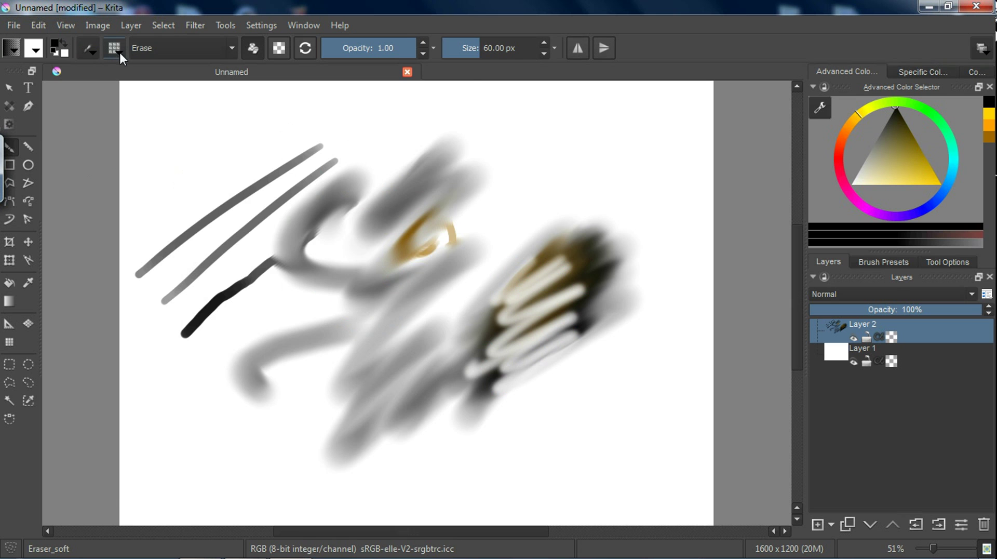
- In the brush editor, browse the predefined, stamp and clipboard tip options, then select the Chalk engine
{"action": "left_click", "coordinate": [117, 49]}
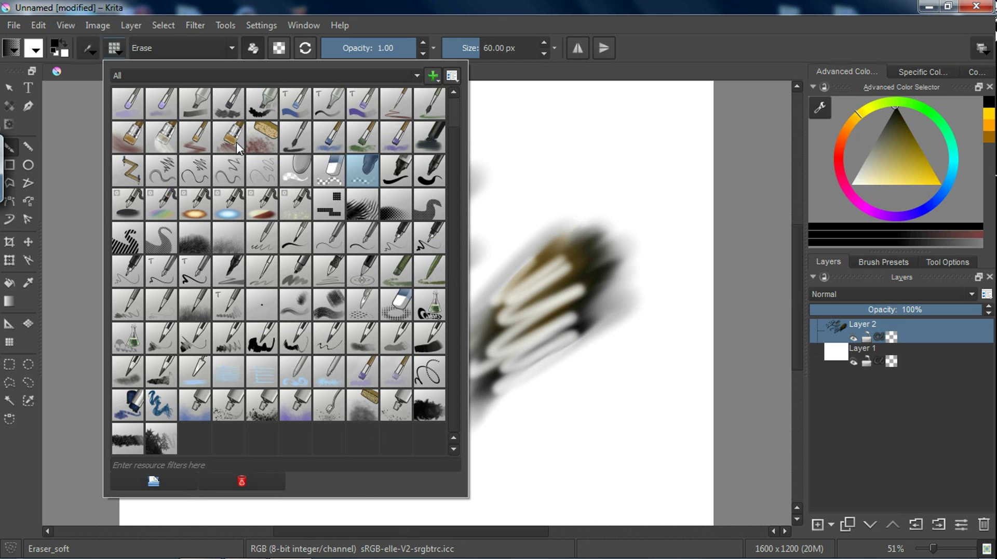
{"action": "left_click", "coordinate": [89, 48]}
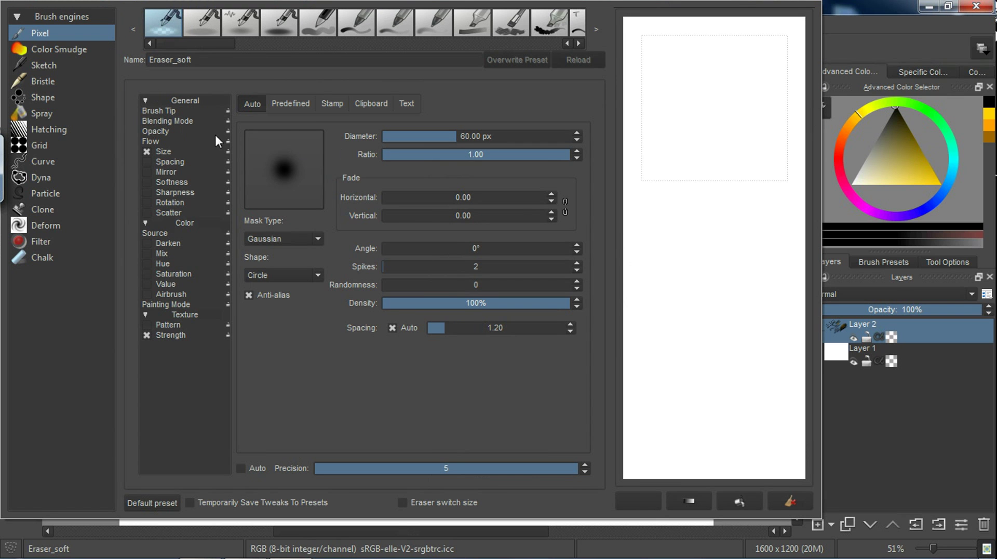
{"action": "left_click", "coordinate": [282, 104]}
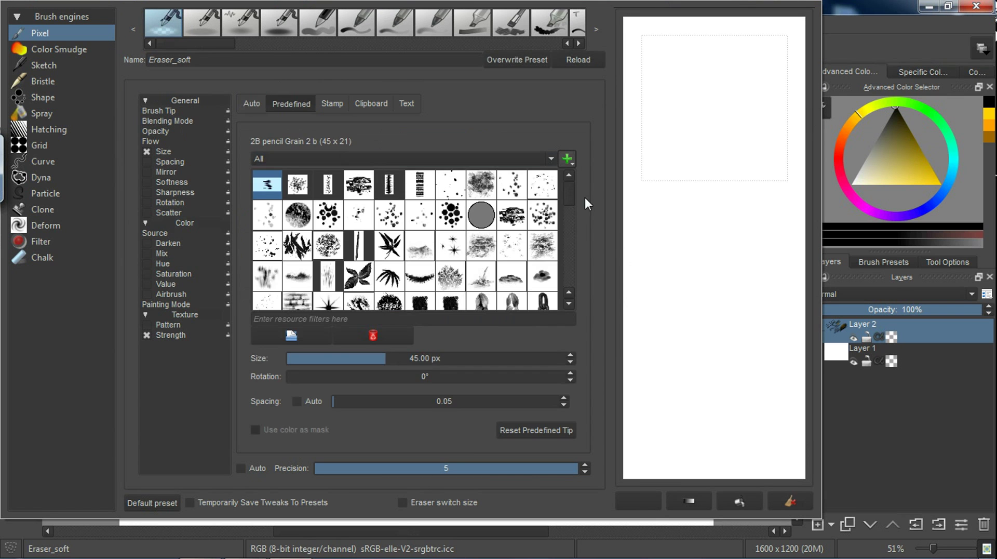
{"action": "mouse_move", "coordinate": [566, 199]}
{"action": "left_mouse_down"}
{"action": "mouse_move", "coordinate": [570, 287]}
{"action": "mouse_move", "coordinate": [574, 224]}
{"action": "left_mouse_up"}
{"action": "left_click", "coordinate": [331, 104]}
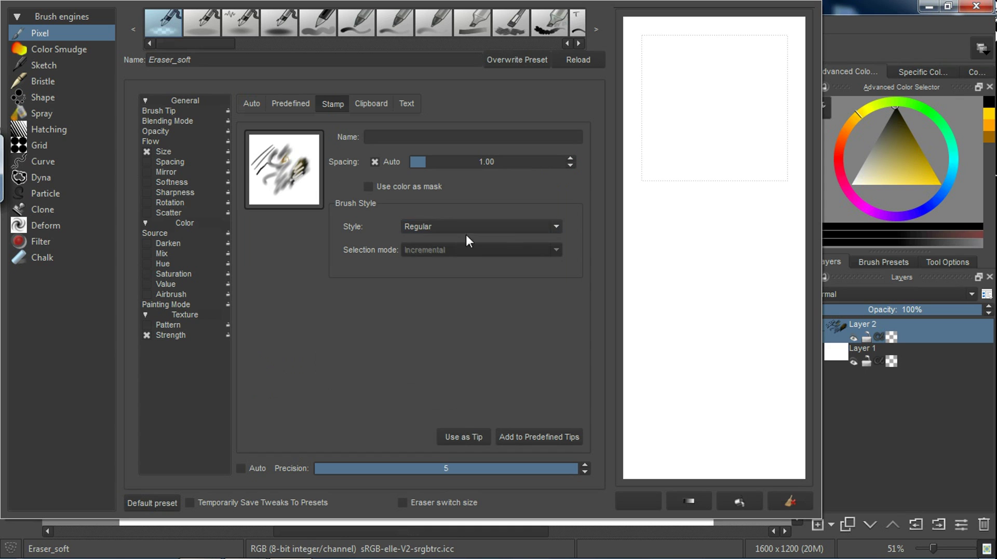
{"action": "left_click", "coordinate": [372, 104]}
{"action": "left_click", "coordinate": [334, 101]}
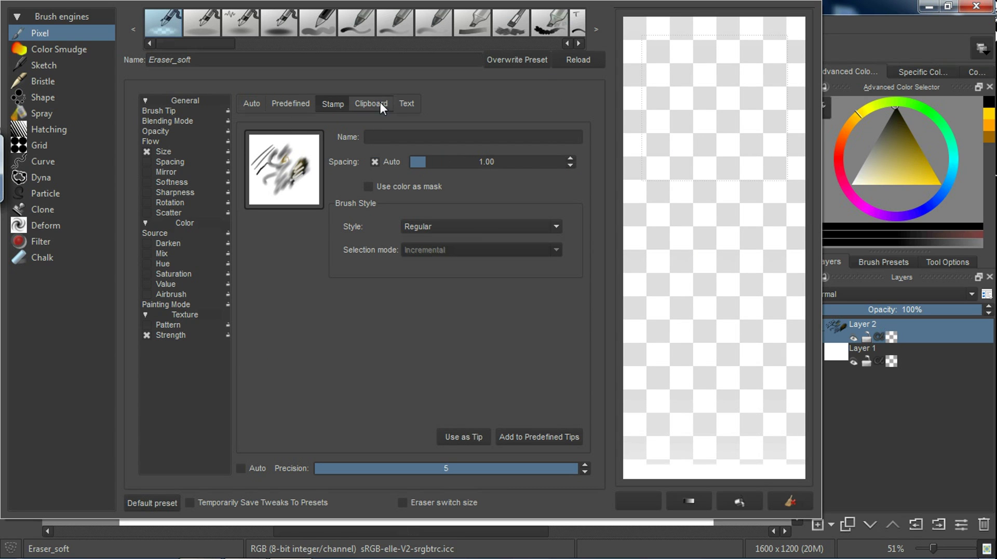
{"action": "left_click", "coordinate": [254, 101]}
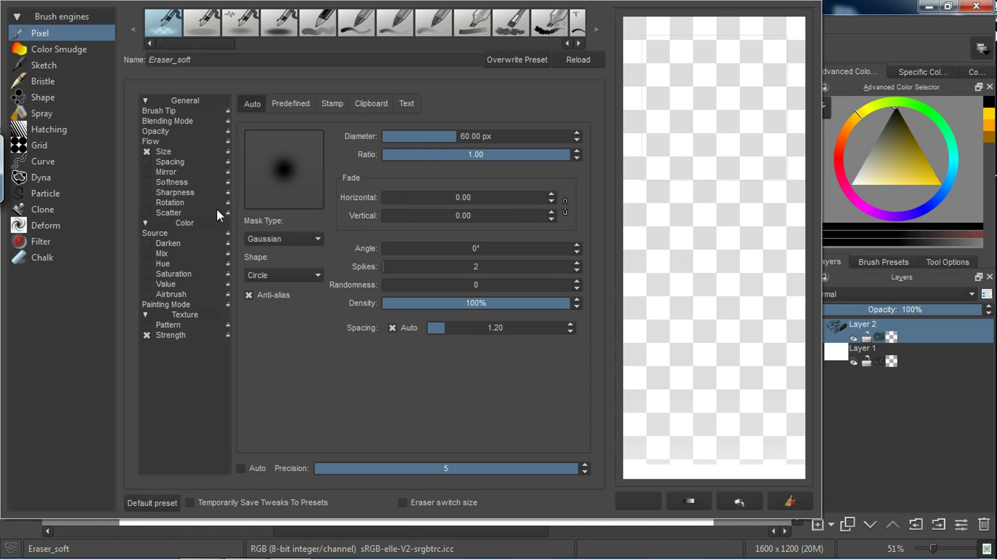
{"action": "left_click", "coordinate": [49, 257]}
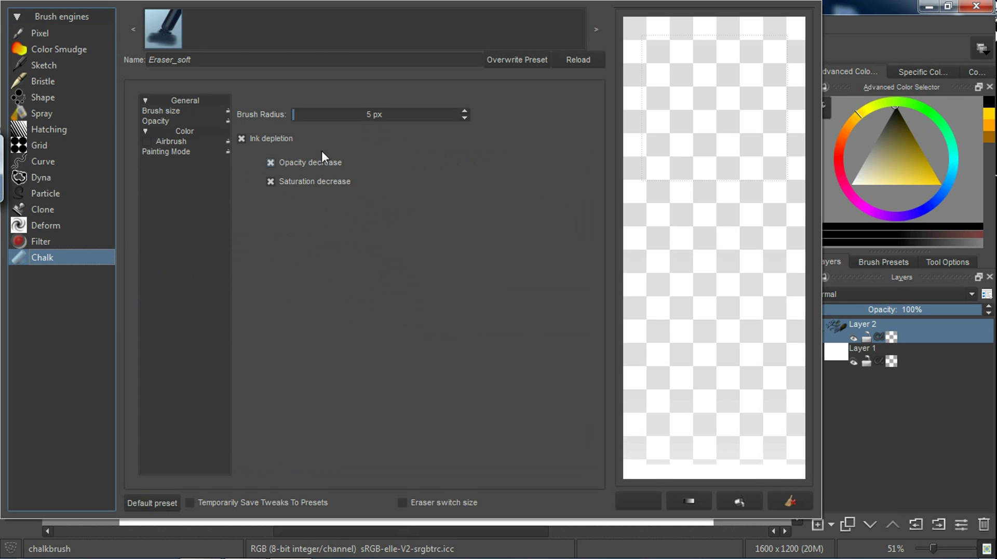
{"action": "left_click", "coordinate": [854, 14]}
- Draw a thin black chalk zigzag over the dark blob and a looped spiral over the gold mark
{"action": "mouse_move", "coordinate": [518, 247]}
{"action": "left_mouse_down"}
{"action": "mouse_move", "coordinate": [563, 283]}
{"action": "mouse_move", "coordinate": [508, 401]}
{"action": "left_mouse_up"}
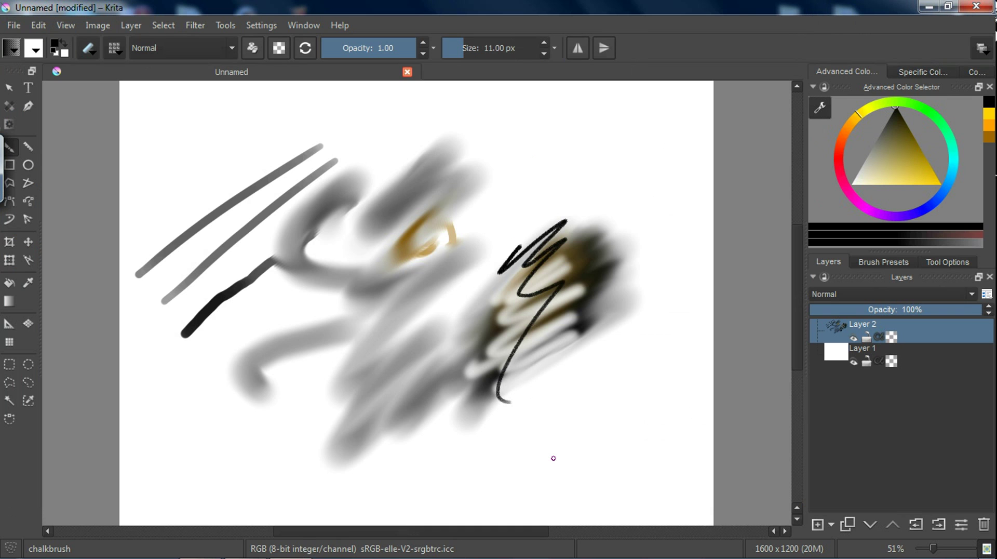
{"action": "mouse_move", "coordinate": [429, 270]}
{"action": "left_mouse_down"}
{"action": "mouse_move", "coordinate": [352, 309]}
{"action": "mouse_move", "coordinate": [415, 352]}
{"action": "left_mouse_up"}
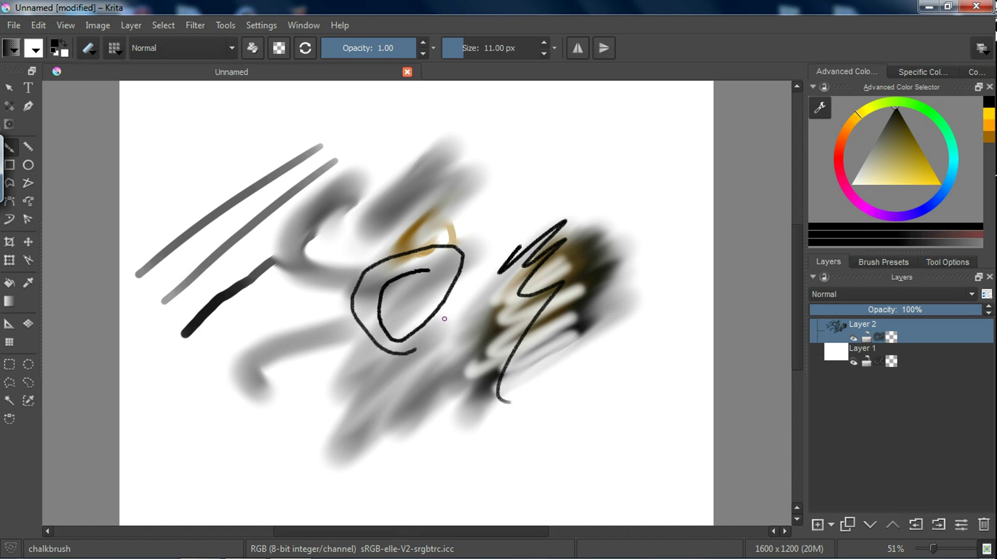
- Close Krita, discarding the drawing, and open the KritaQuickReferencePreview sheet from the desktop
{"action": "left_click", "coordinate": [977, 6]}
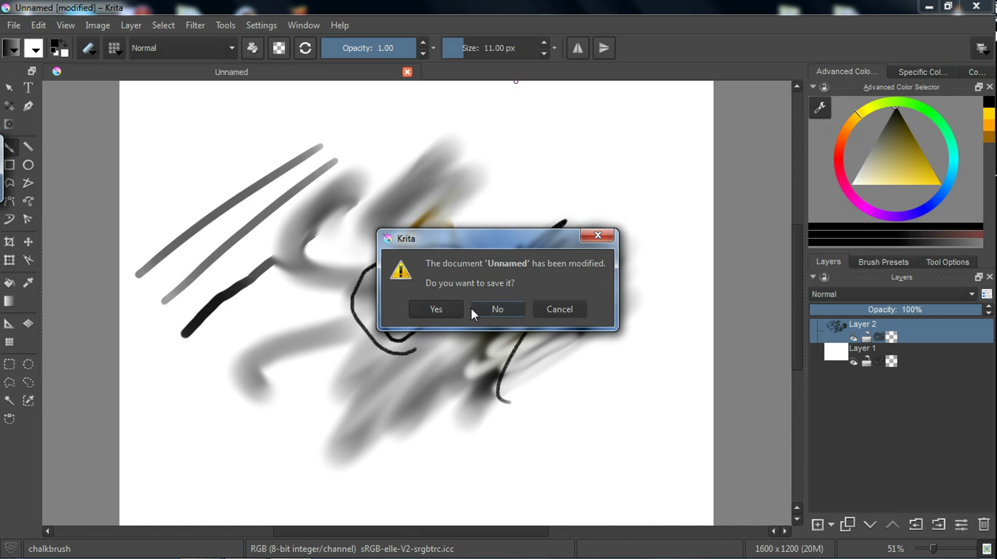
{"action": "left_click", "coordinate": [484, 314]}
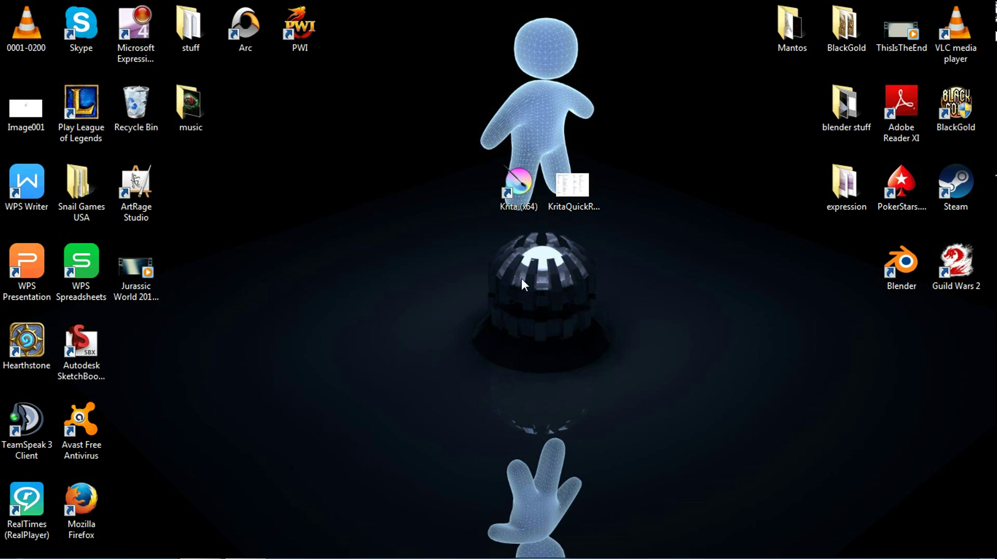
{"action": "double_click", "coordinate": [572, 204]}
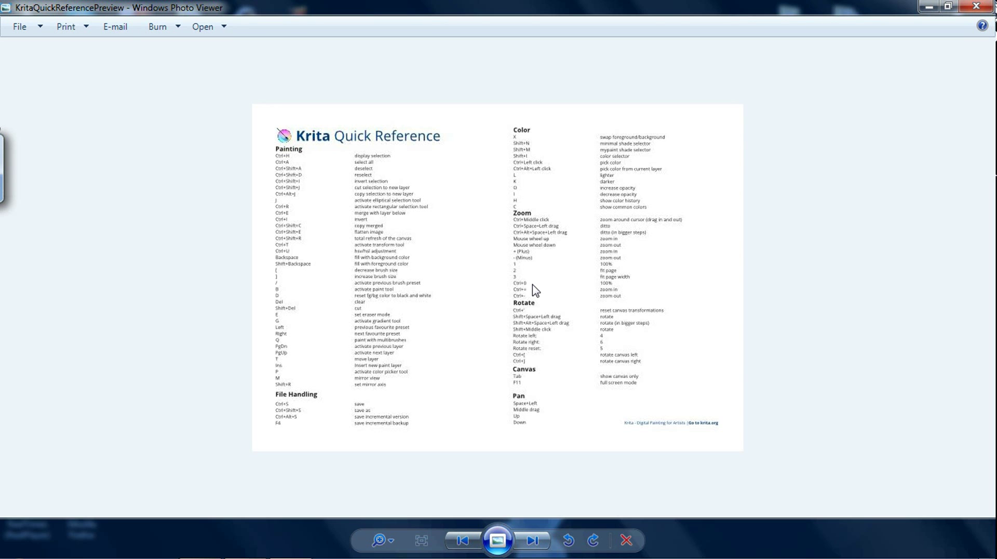
- Close the Krita quick reference image in Windows Photo Viewer
{"action": "left_click", "coordinate": [976, 6]}
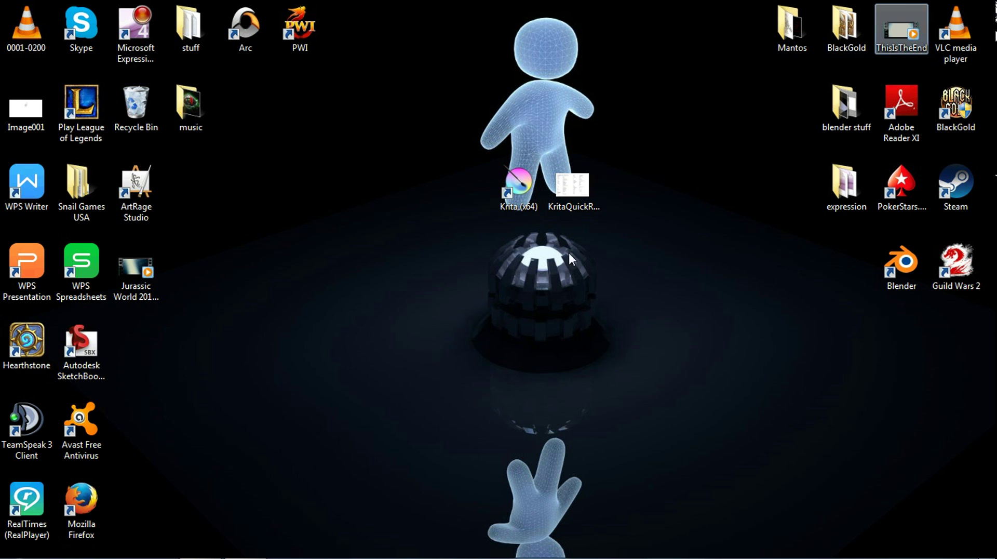